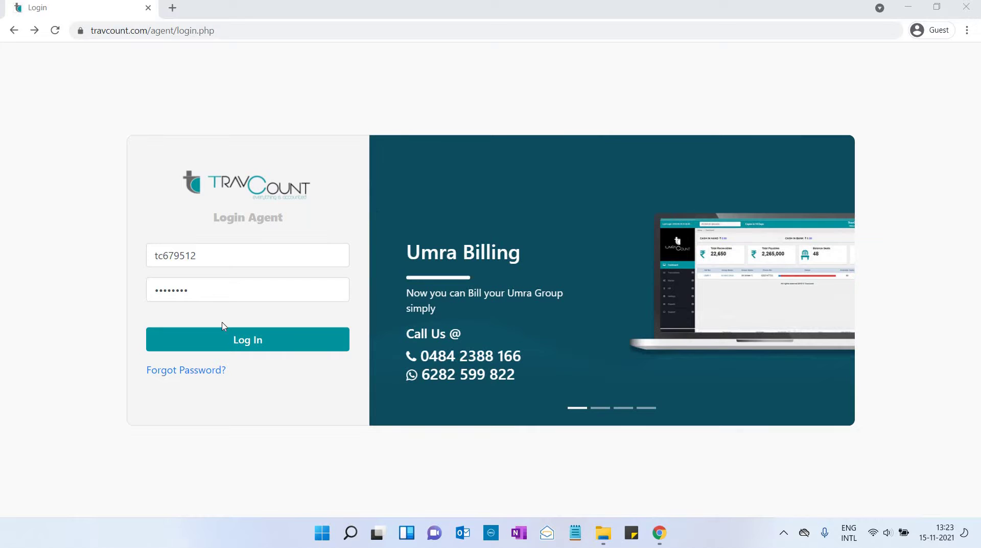
# Log in to the TravCount agent account with the filled-in credentials
pyautogui.click(232, 339)
pyautogui.click(233, 339)
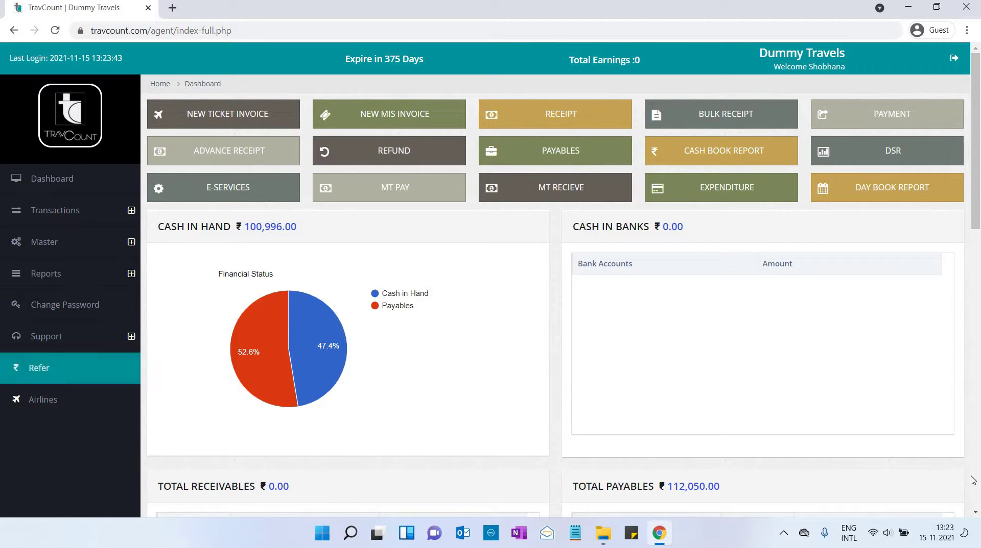
# Scroll down to the Total Receivables, Total Payables and cheque/passport expiry alert panels
pyautogui.moveTo(971, 510); pyautogui.dragTo(974, 513)
pyautogui.scroll(-5, 836, 489)
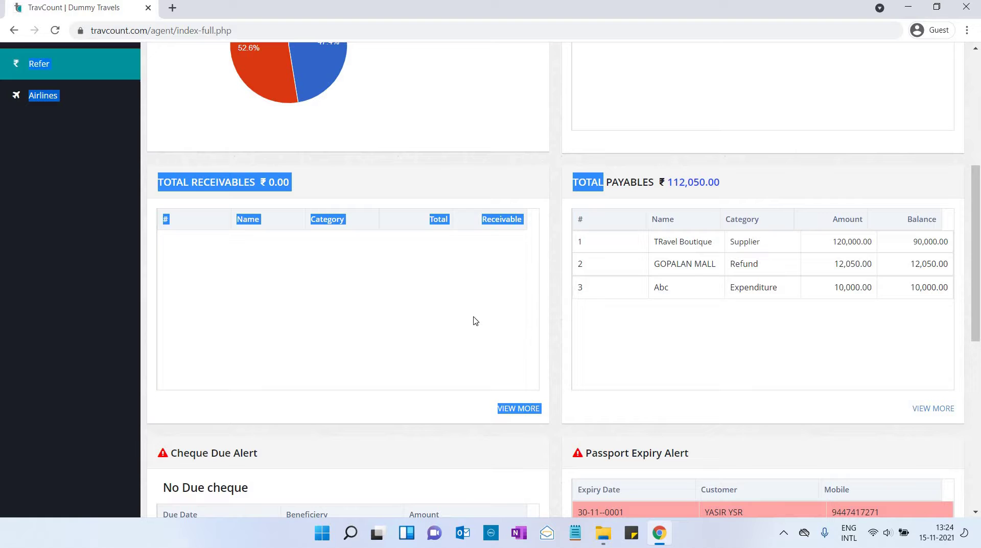
pyautogui.click(473, 317)
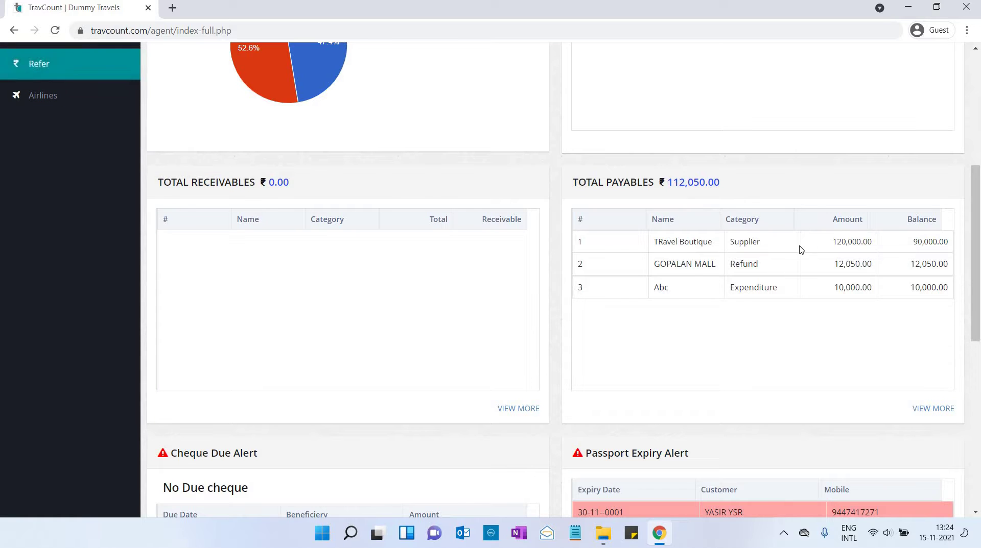
pyautogui.click(974, 513)
# Scroll down to the Nearest Travel Date panel, then drag the scrollbar back to the top
pyautogui.scroll(-5, 974, 513)
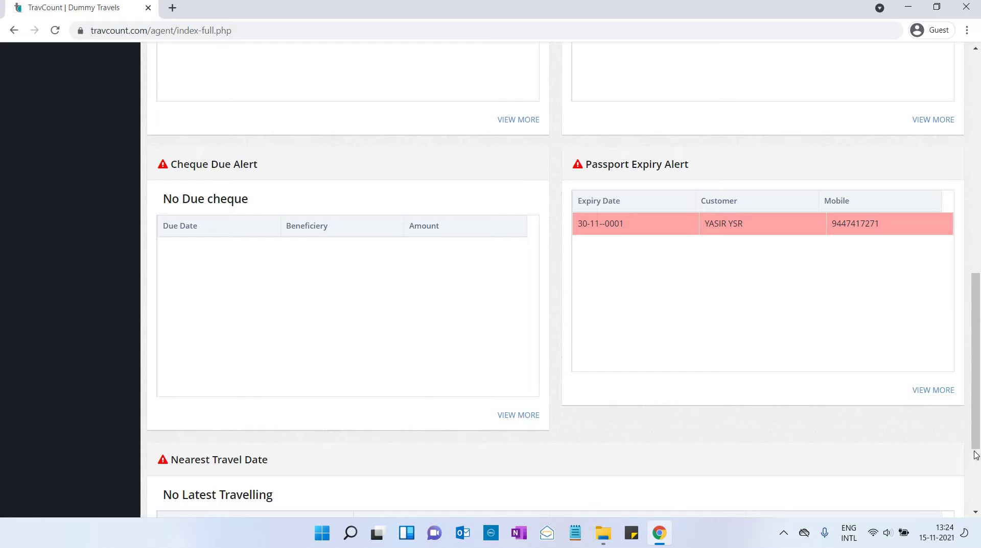
pyautogui.scroll(-3, 974, 455)
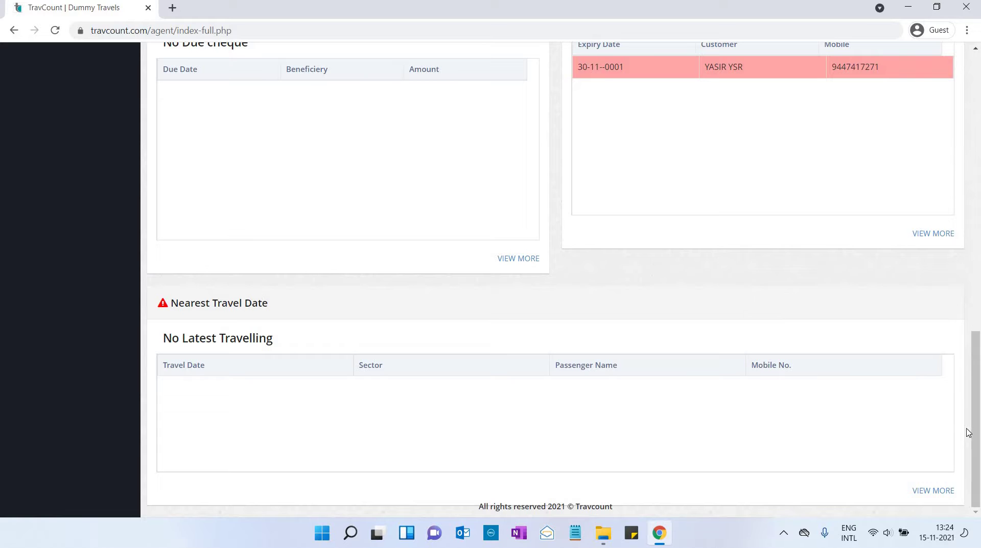
pyautogui.moveTo(972, 432); pyautogui.dragTo(978, 311)
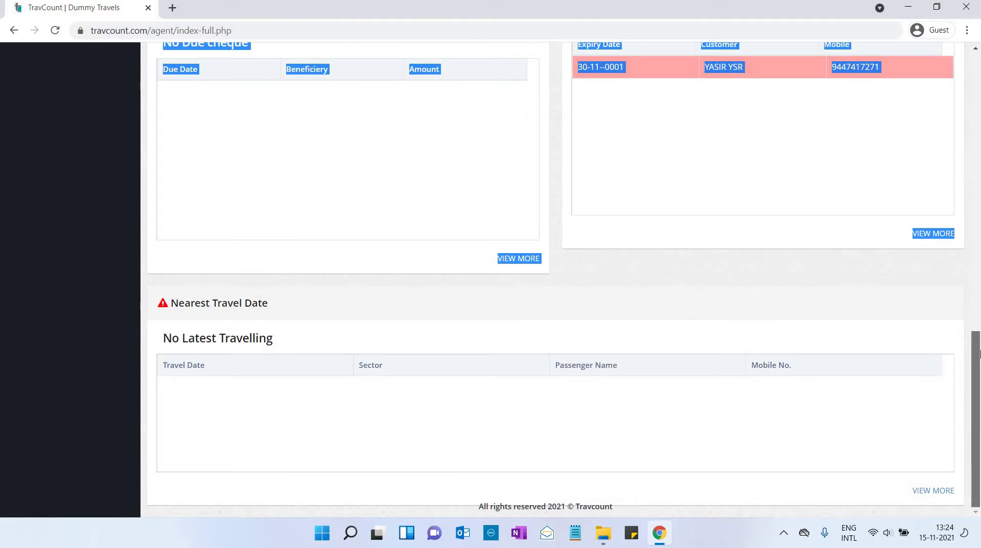
pyautogui.click(979, 382)
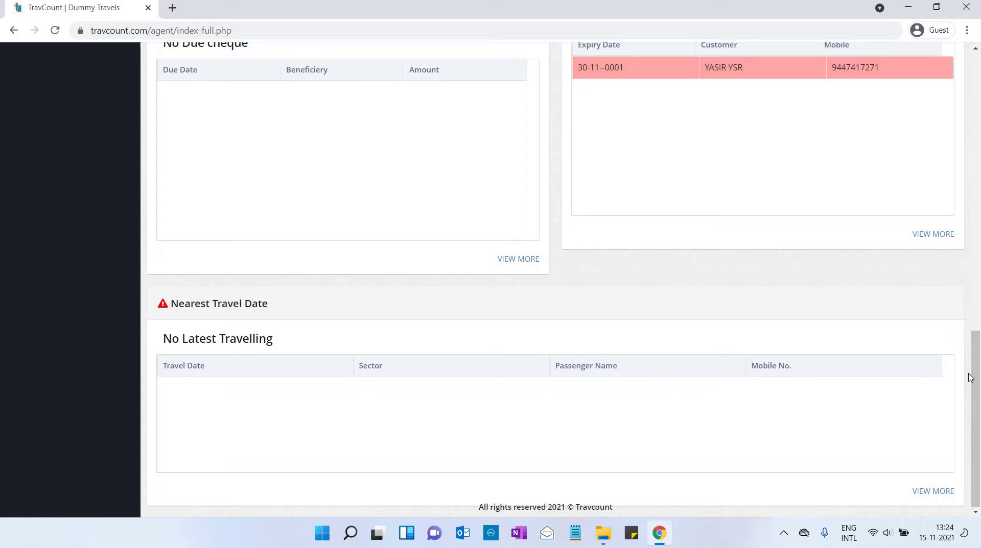
pyautogui.moveTo(971, 378); pyautogui.dragTo(973, 276)
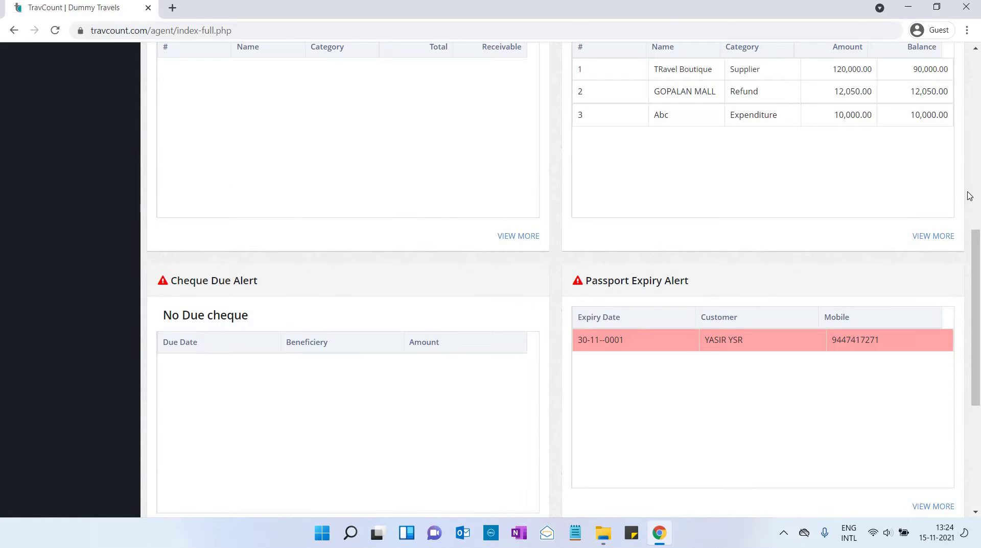
pyautogui.moveTo(969, 196); pyautogui.dragTo(977, 51)
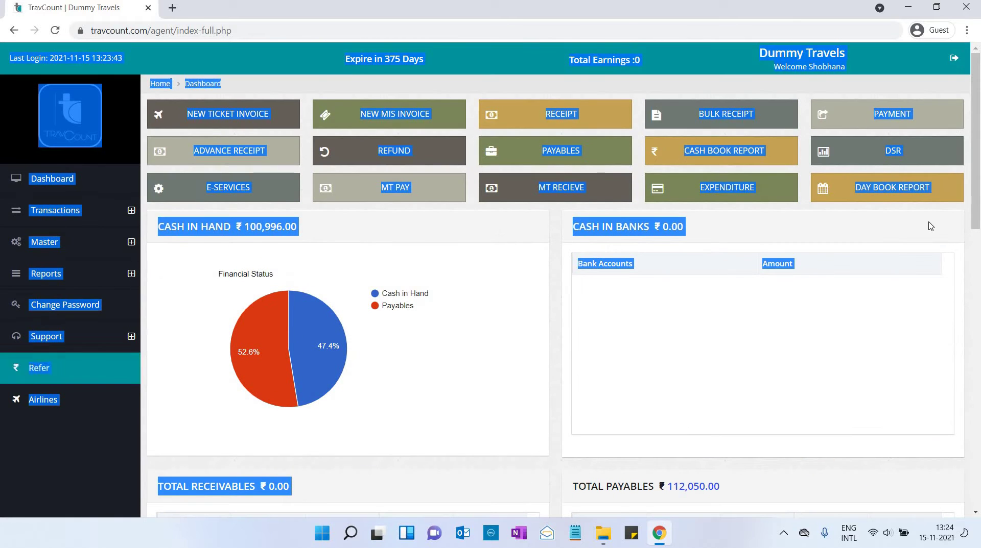
# Create a new Flight Ticket invoice billed to GOPALAN MALL with travel date 18-11-2021
pyautogui.click(930, 226)
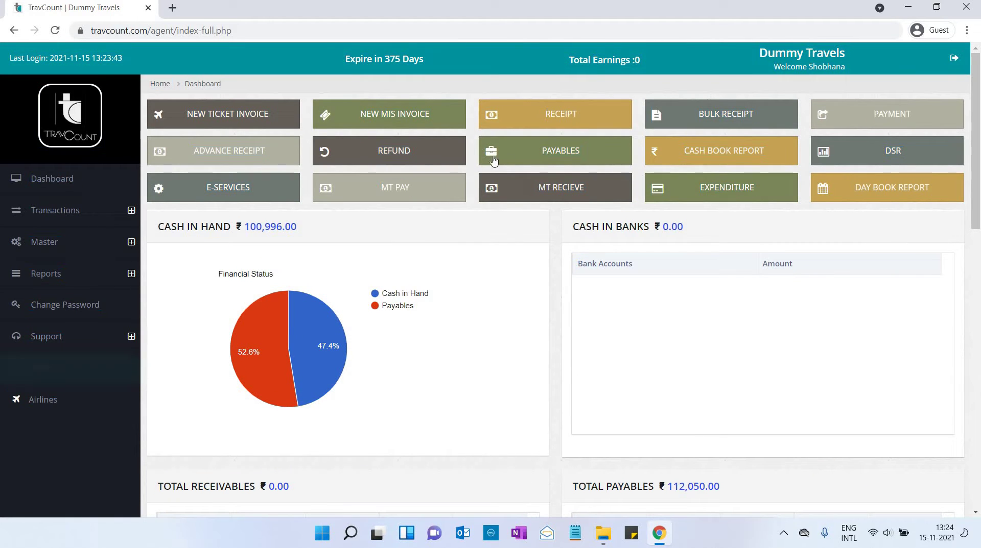
pyautogui.click(223, 114)
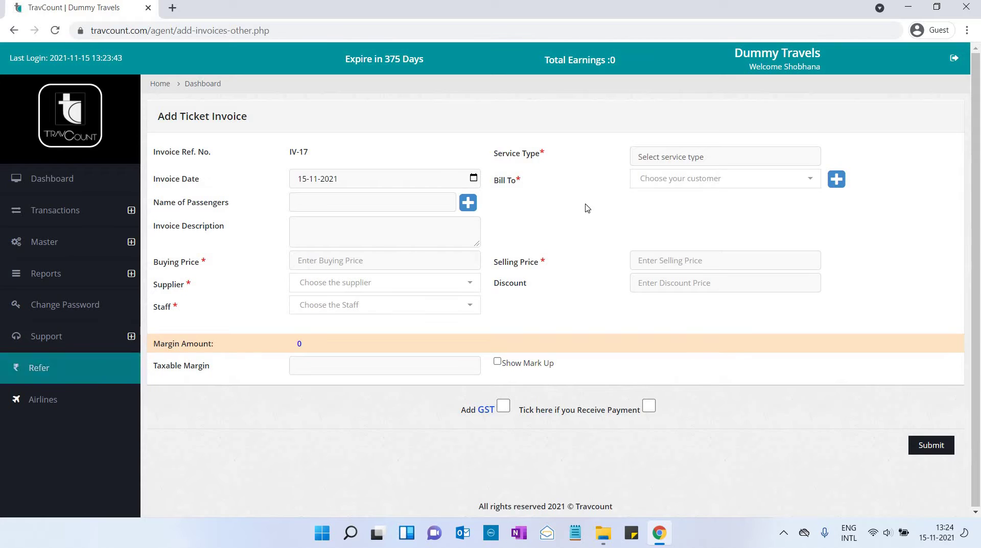
pyautogui.click(702, 158)
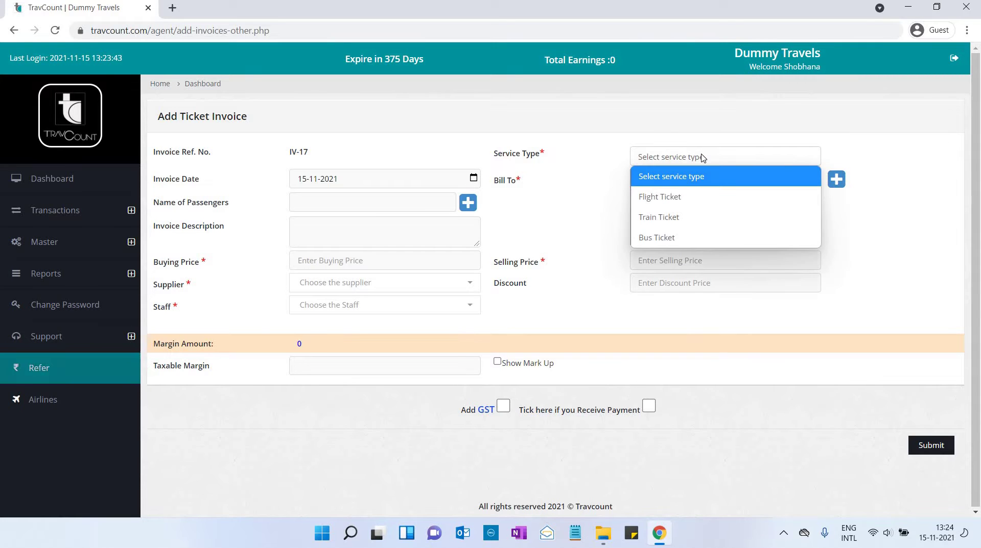
pyautogui.click(702, 196)
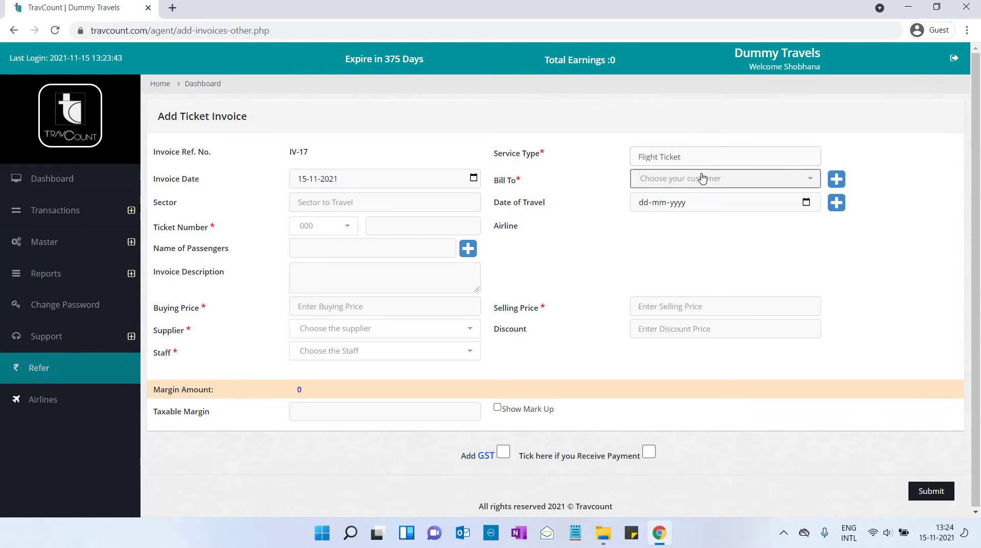
pyautogui.click(701, 177)
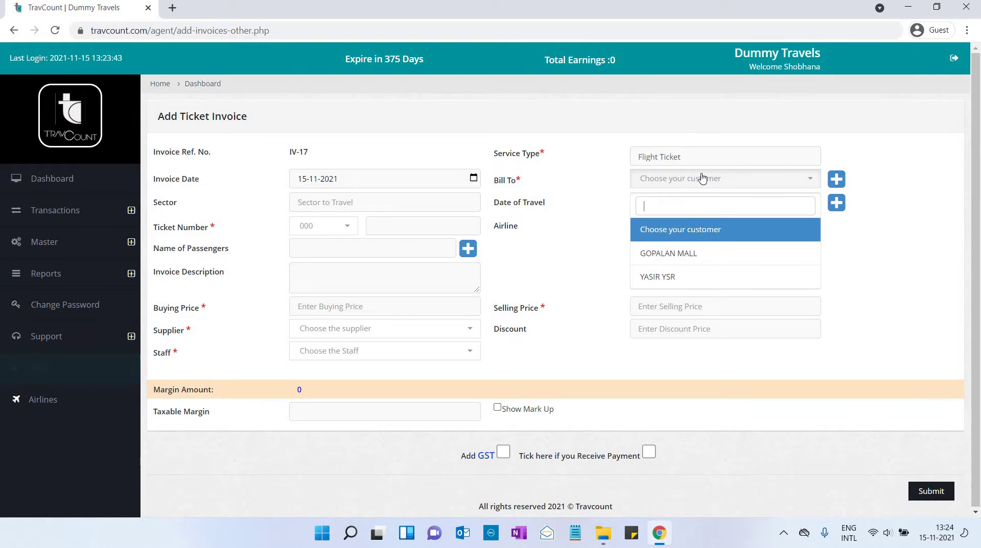
pyautogui.click(688, 255)
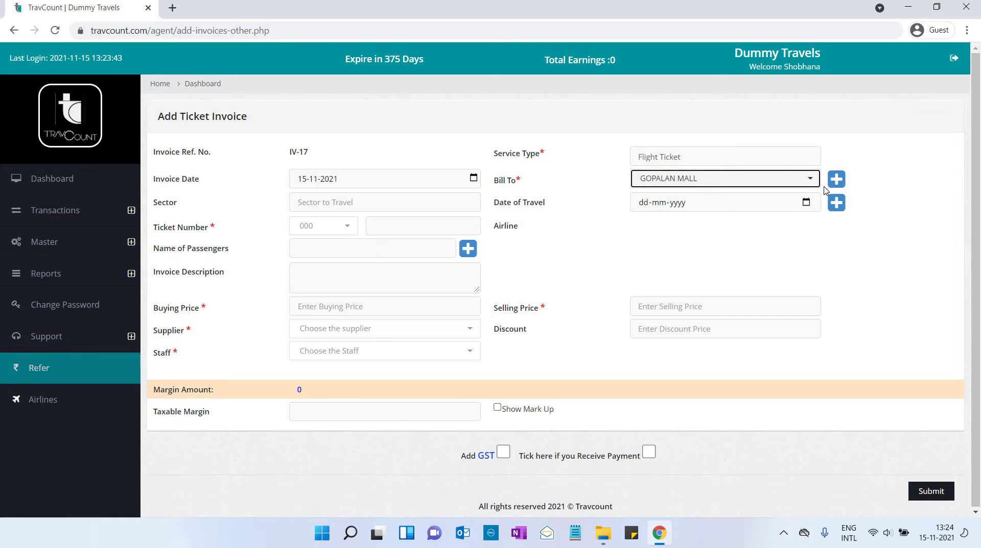
pyautogui.click(805, 203)
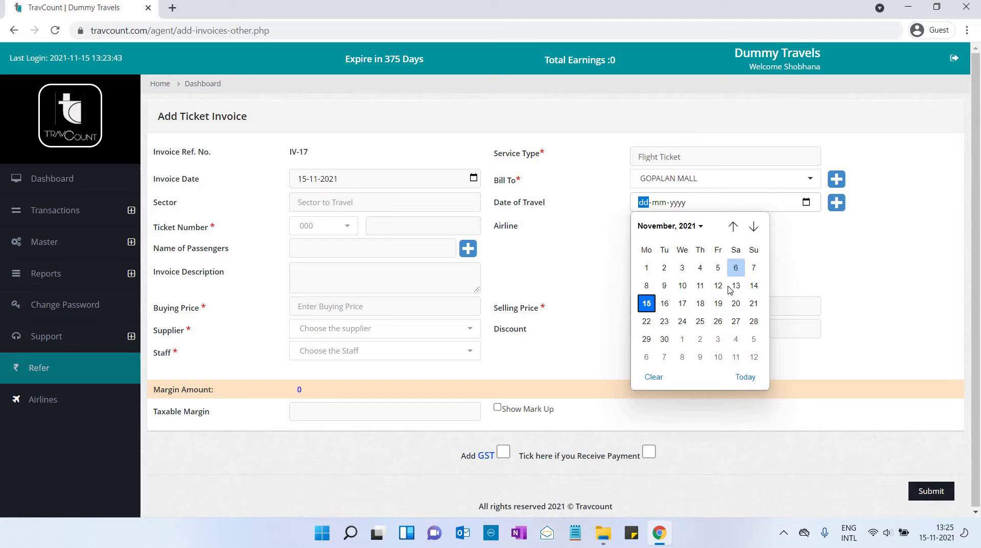
pyautogui.click(708, 307)
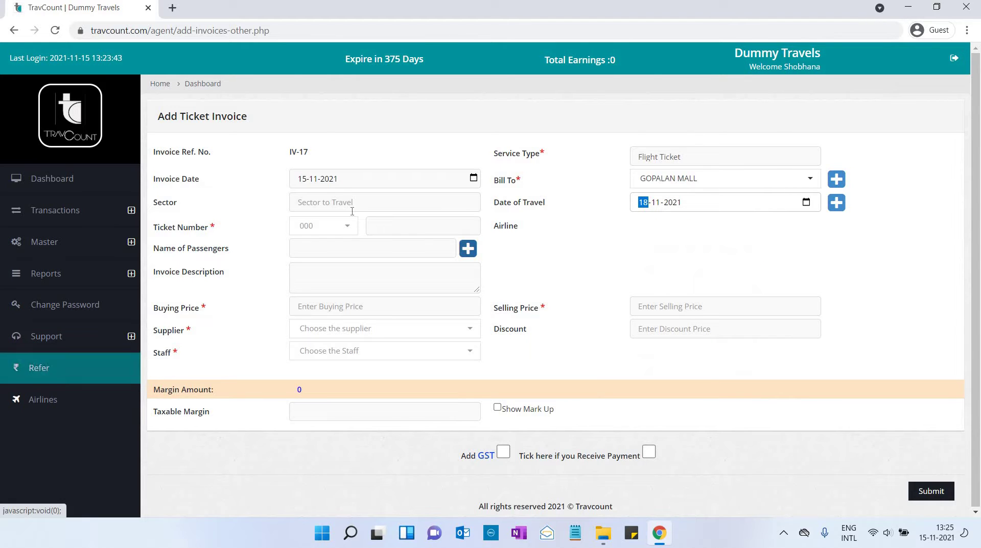
pyautogui.click(335, 209)
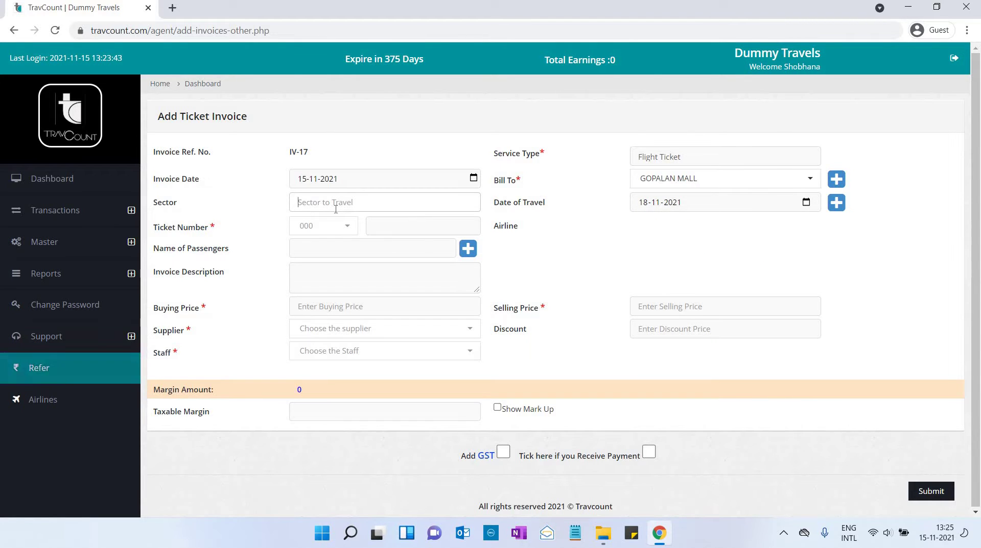
# Enter sector BLR/DXB/ and ticket number 006-098 on Delta Air Lines
pyautogui.write('BLR/DXb/')
pyautogui.click(342, 230)
pyautogui.click(303, 332)
pyautogui.click(400, 228)
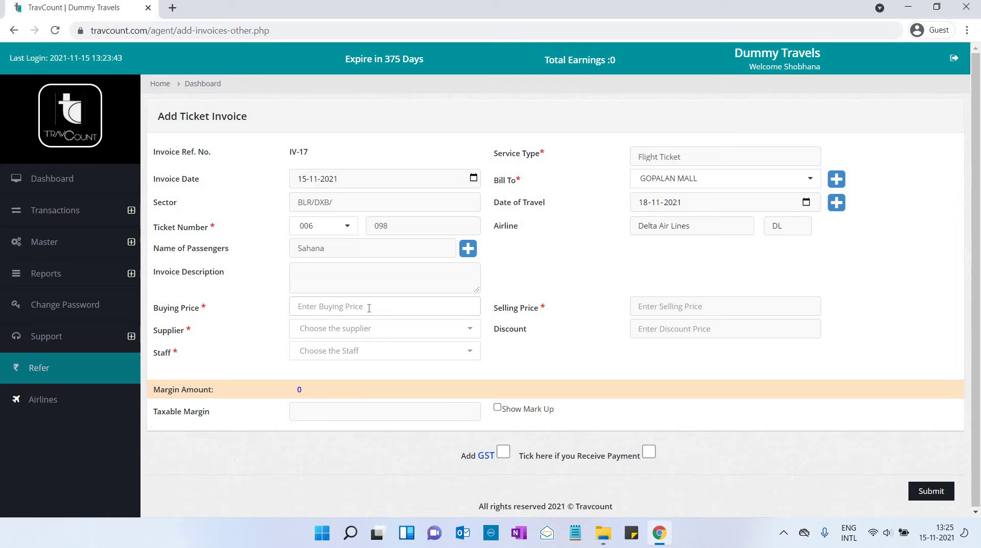
# Set the buying price to 10000 and the selling price to 11000
pyautogui.click(369, 308)
pyautogui.write('10000')
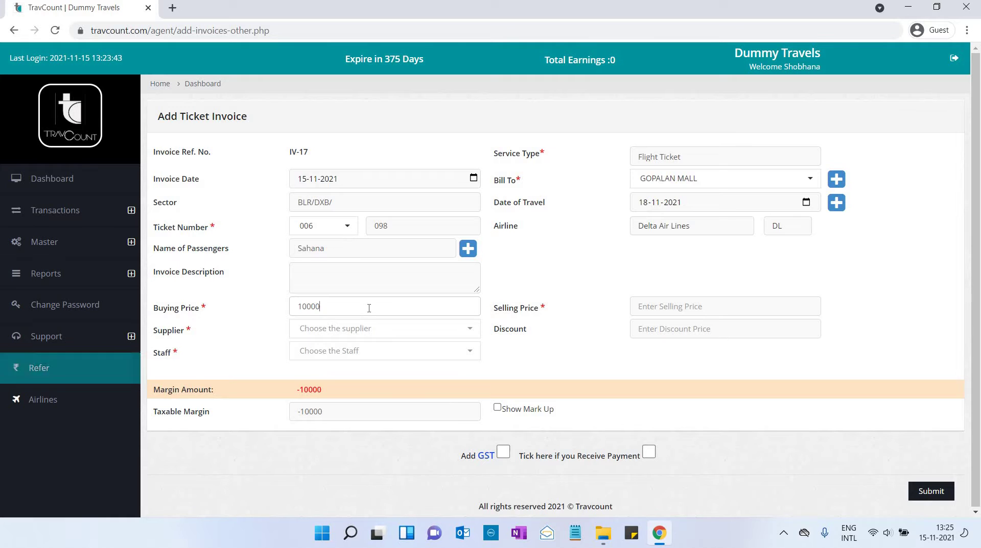
pyautogui.click(647, 306)
pyautogui.write('11000')
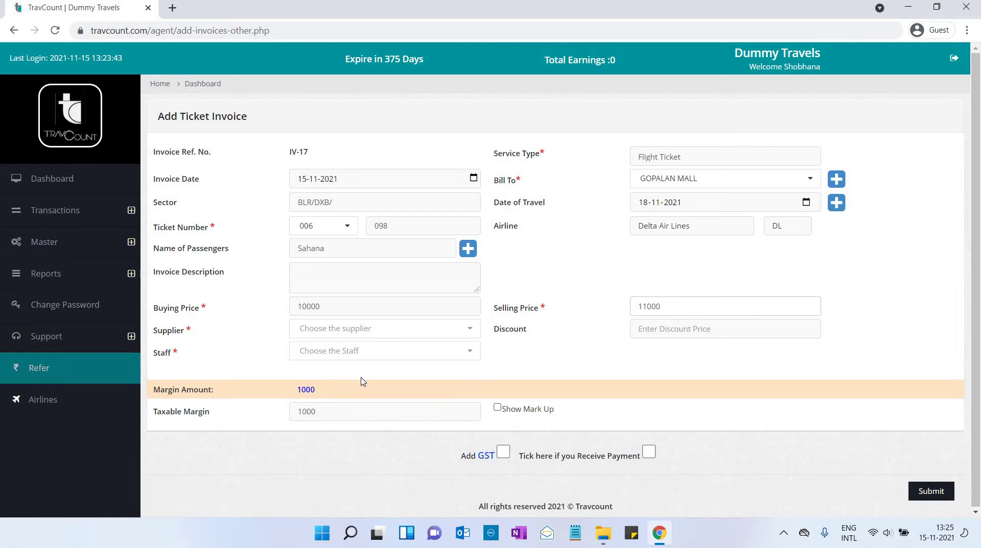
# Choose supplier TRavel Boutique, apply a 500 discount and assign the invoice to the Accountant
pyautogui.click(368, 329)
pyautogui.click(380, 331)
pyautogui.click(344, 402)
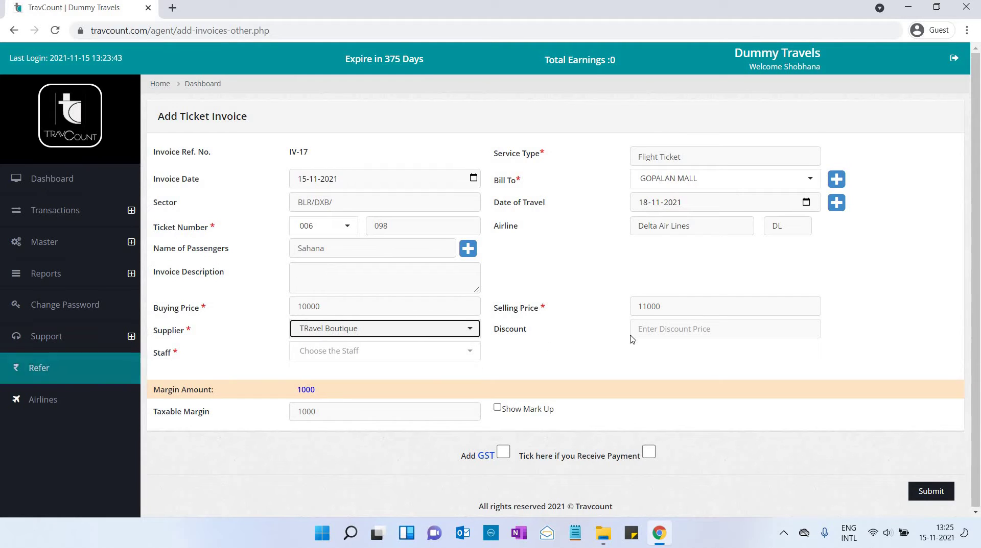
pyautogui.click(645, 329)
pyautogui.write('500')
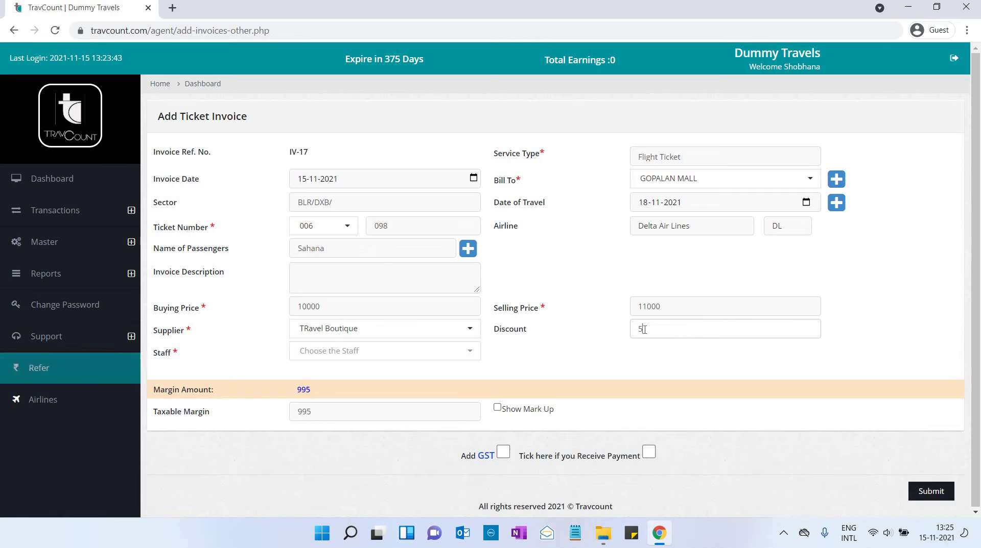
pyautogui.click(467, 355)
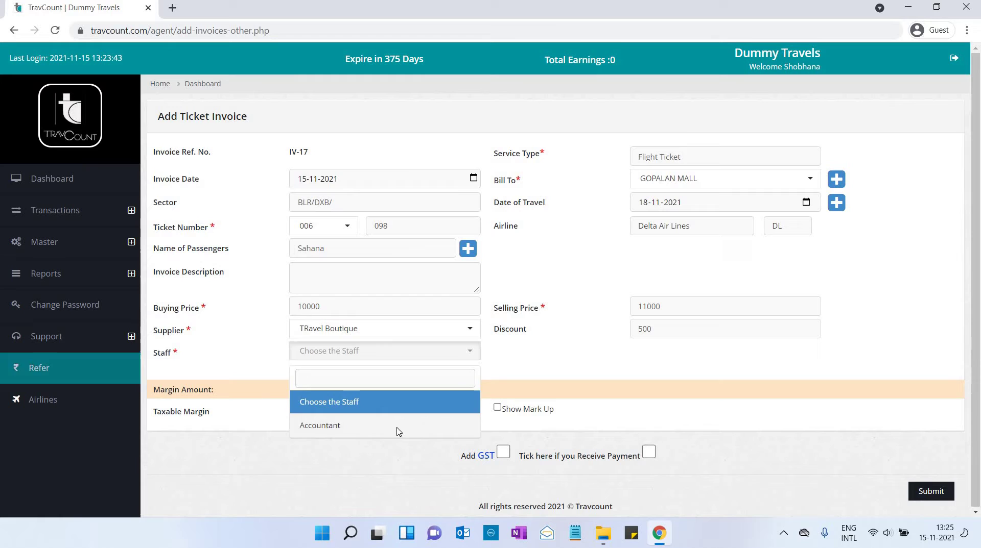
pyautogui.click(399, 427)
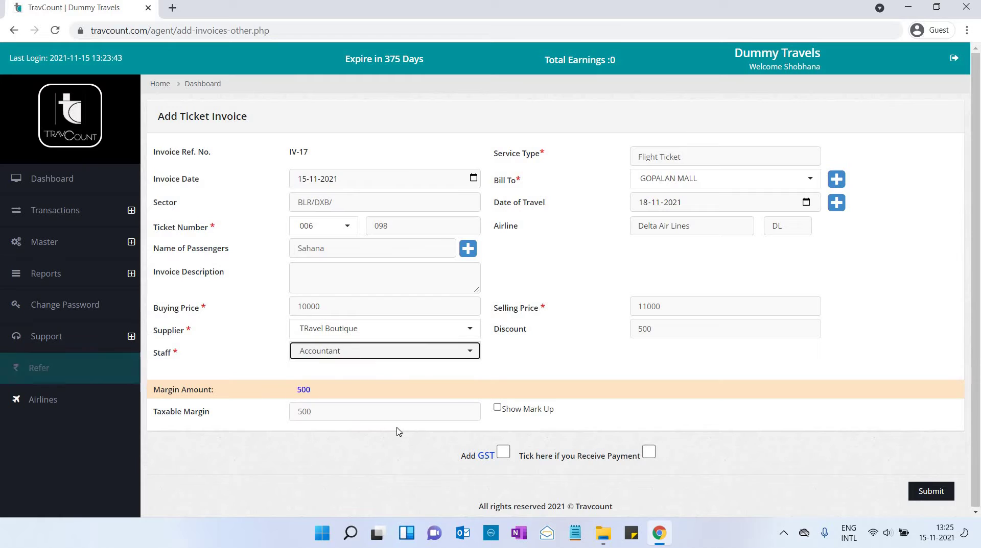
# Leave GST and received payment unticked and submit invoice IV-17
pyautogui.click(505, 455)
pyautogui.click(504, 455)
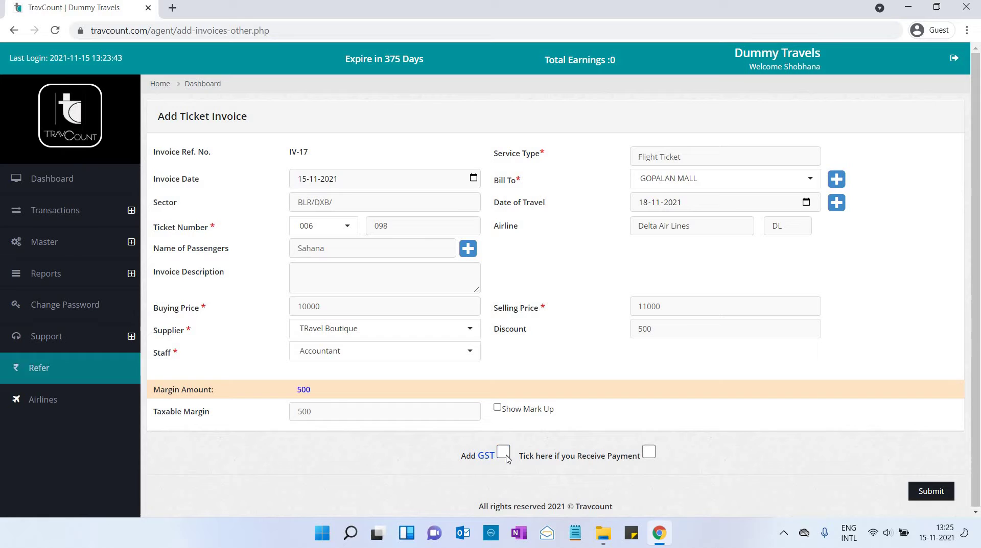
pyautogui.click(650, 453)
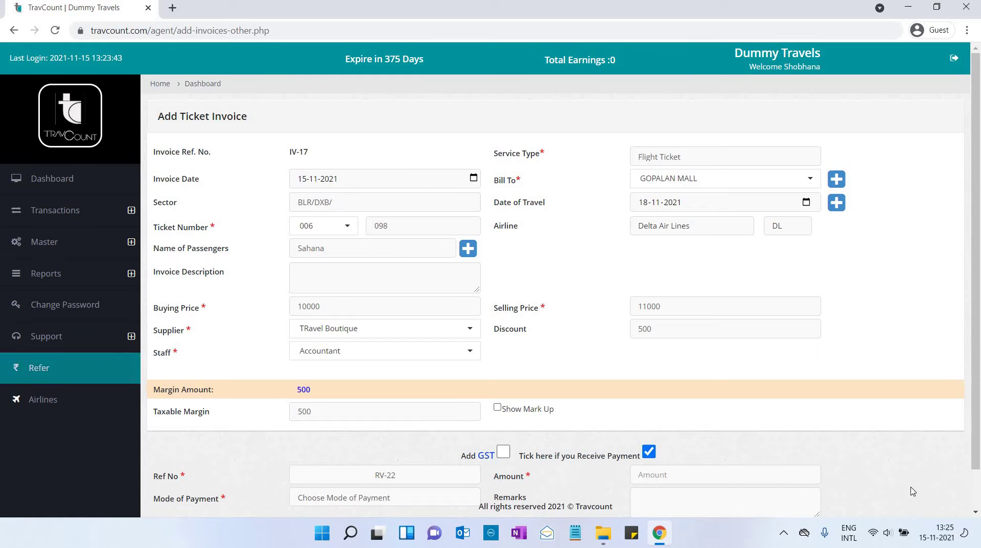
pyautogui.scroll(-1, 976, 513)
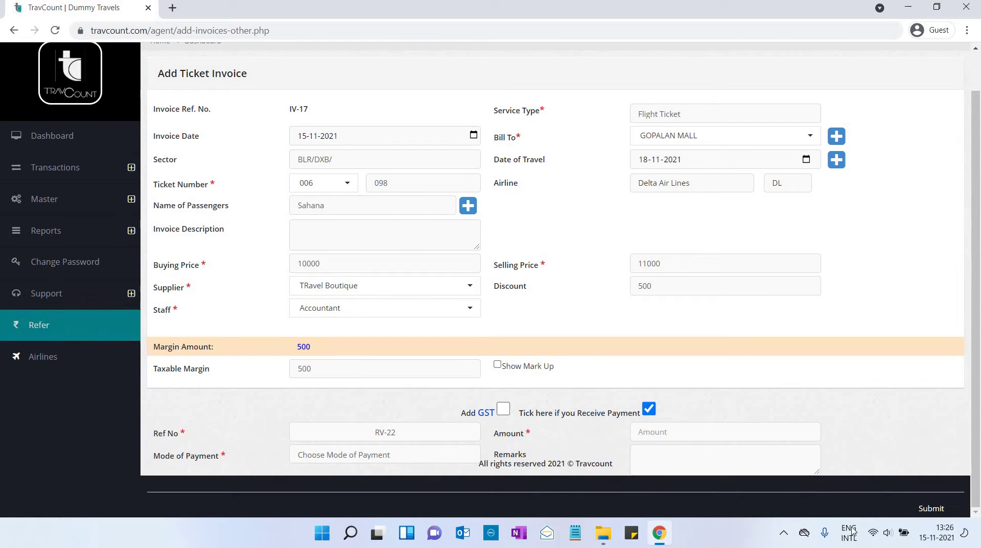
pyautogui.click(648, 409)
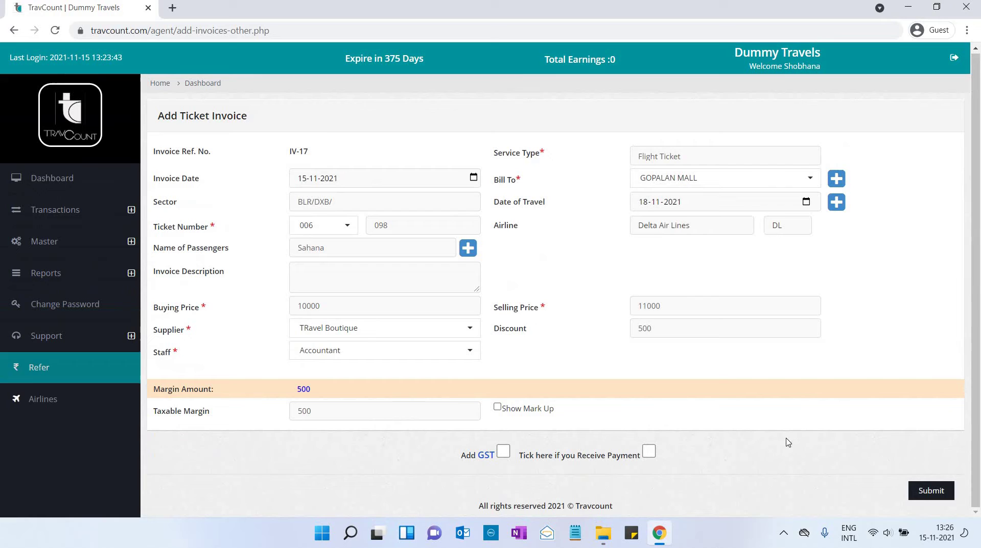
pyautogui.click(921, 498)
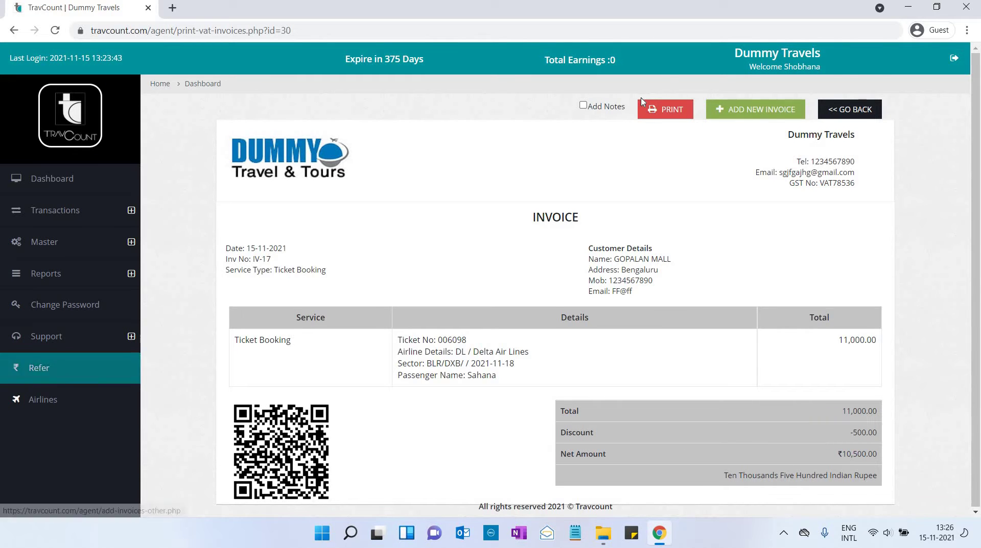
# Leave invoice IV-17 via the ticket invoice list and return to the dashboard
pyautogui.click(863, 114)
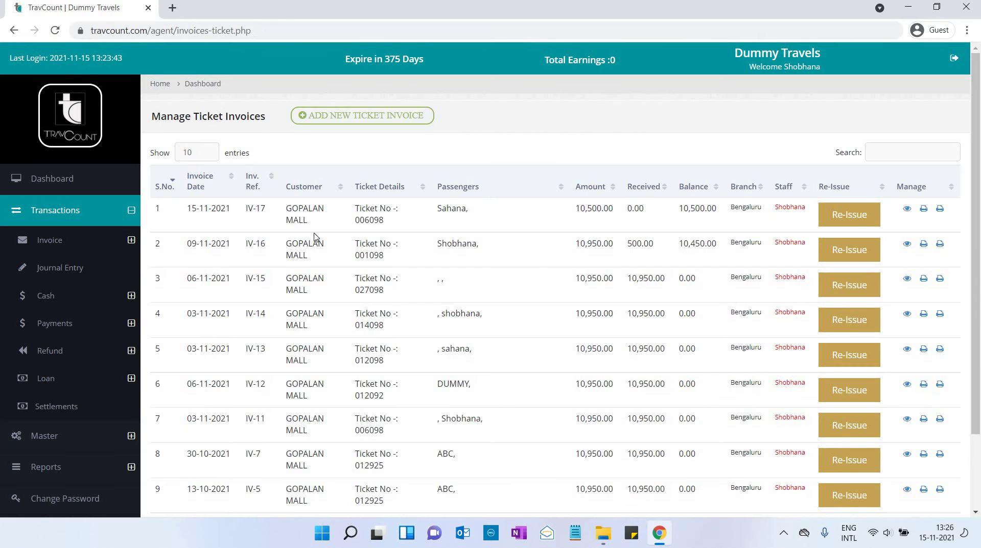
pyautogui.click(118, 187)
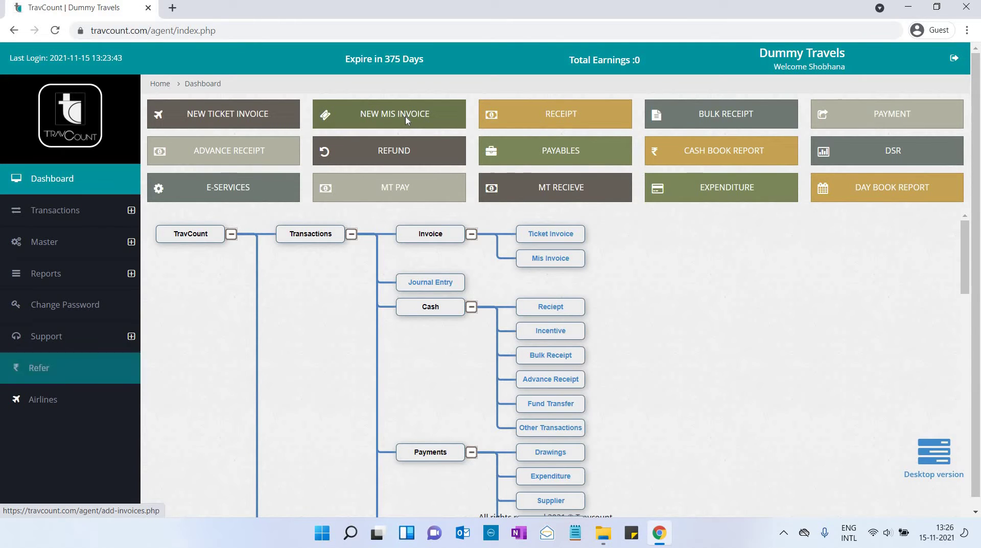
pyautogui.click(406, 120)
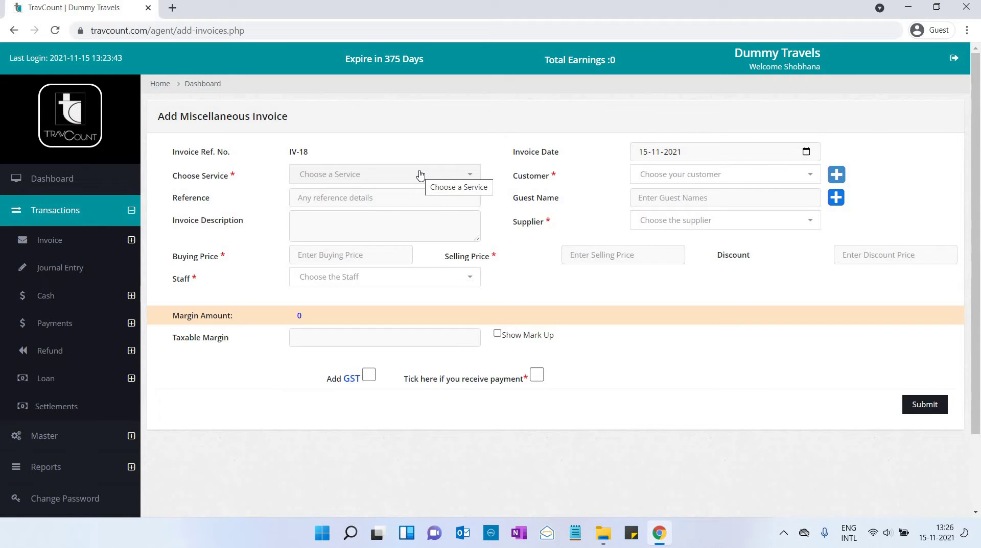
pyautogui.click(420, 176)
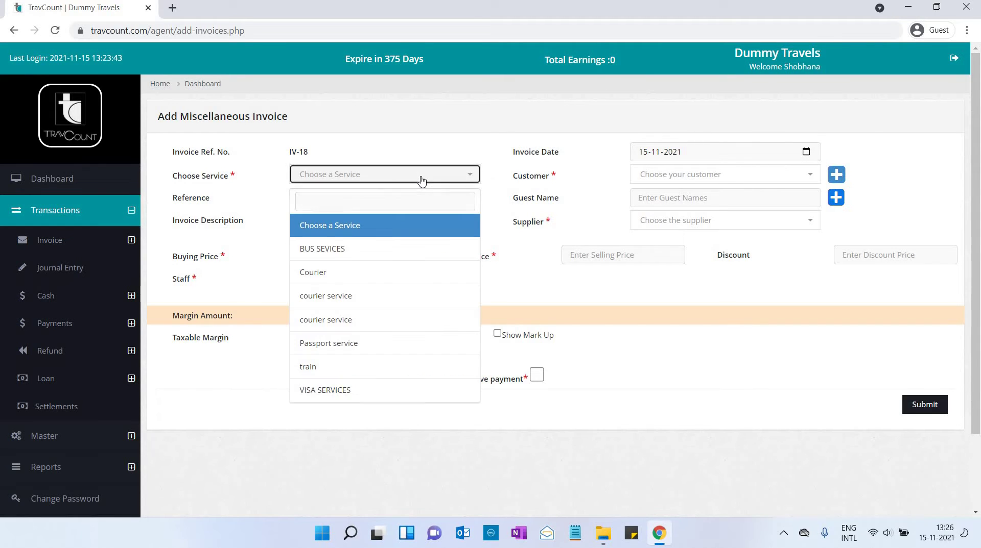
pyautogui.click(351, 254)
pyautogui.click(473, 197)
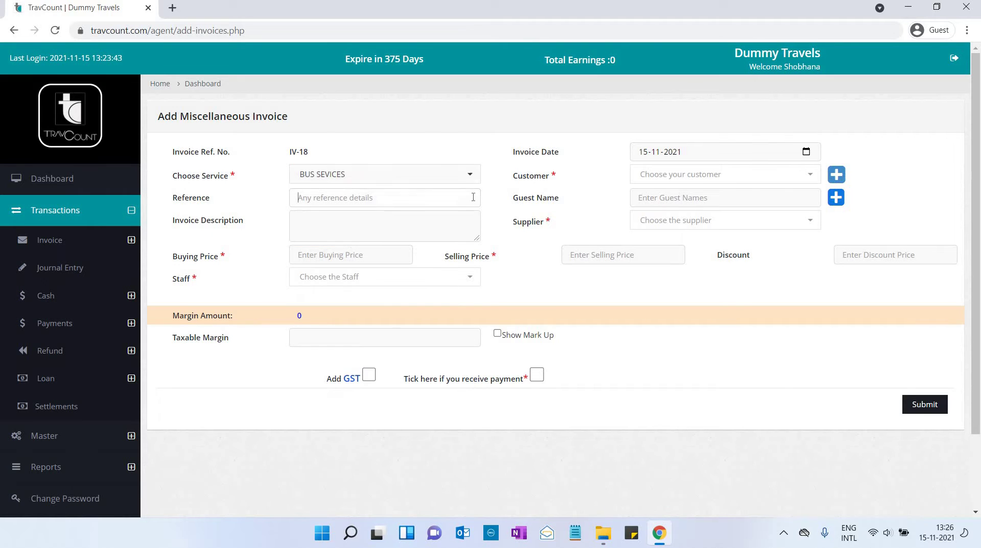
pyautogui.click(690, 176)
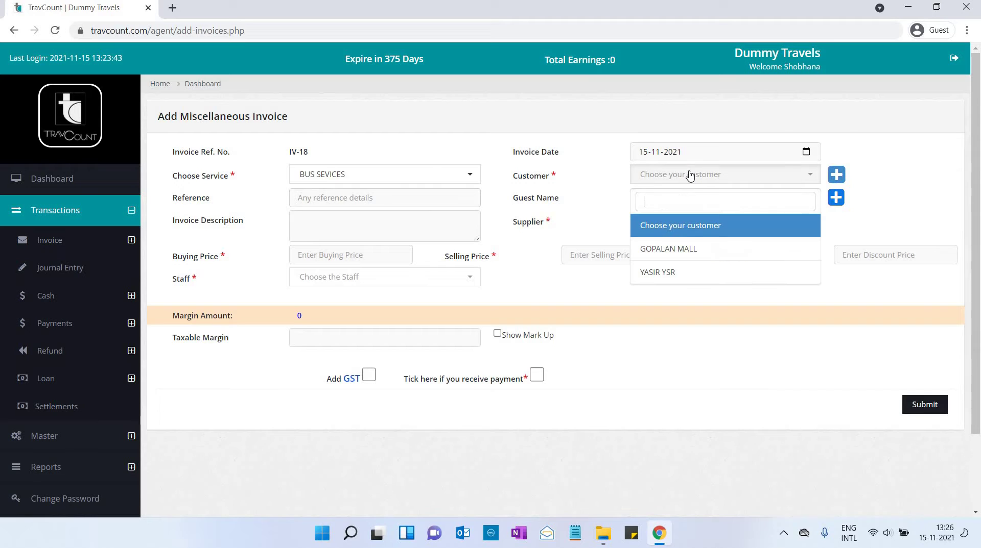
pyautogui.click(591, 196)
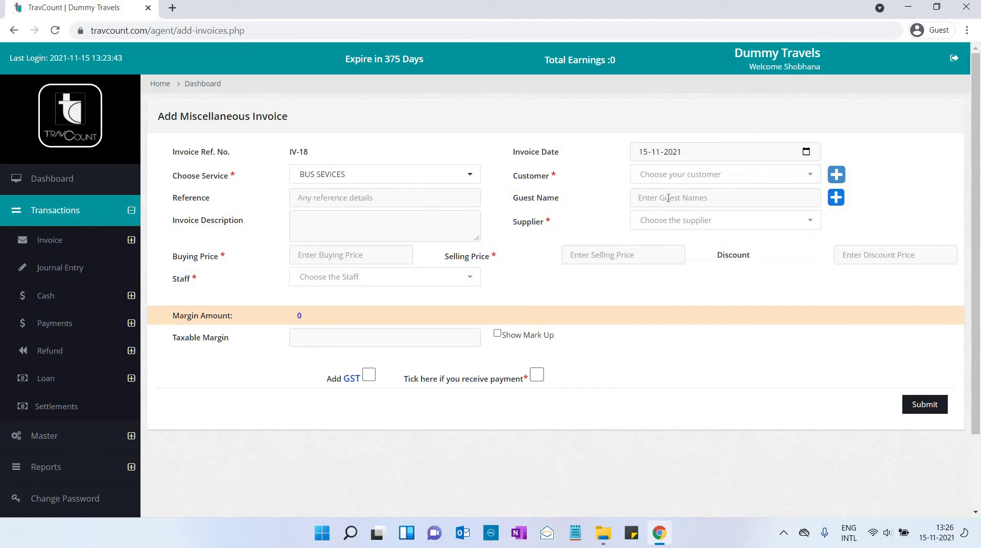
pyautogui.click(674, 228)
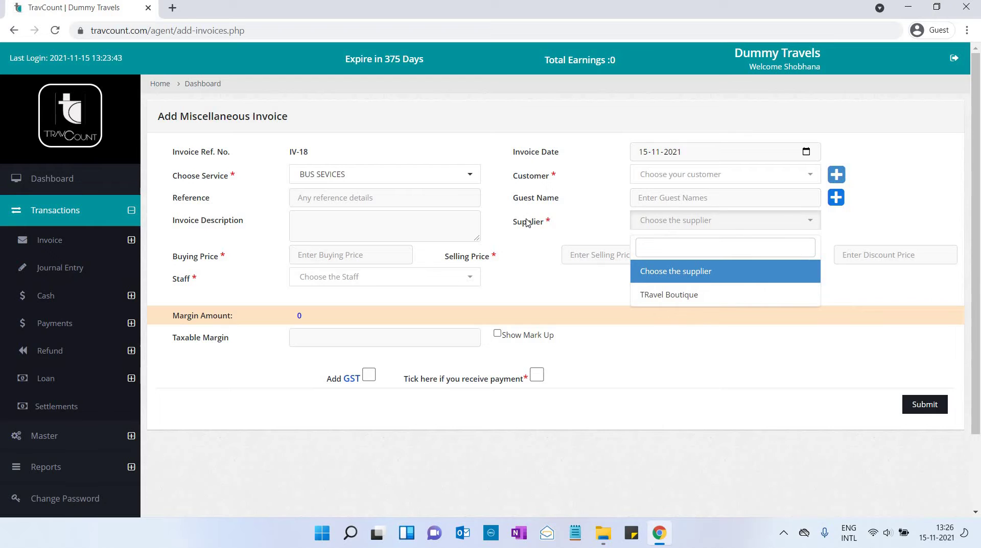
pyautogui.click(383, 234)
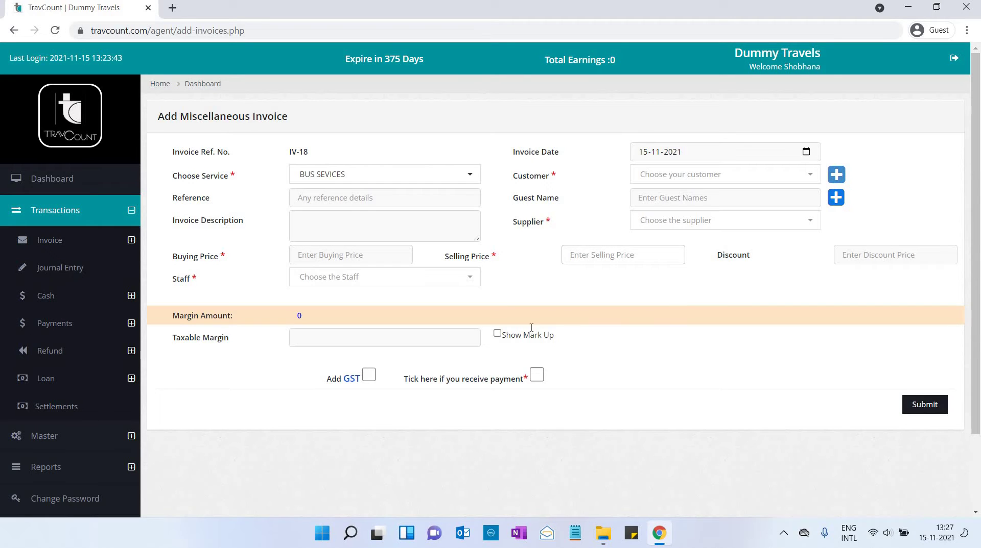
pyautogui.click(468, 279)
pyautogui.click(467, 278)
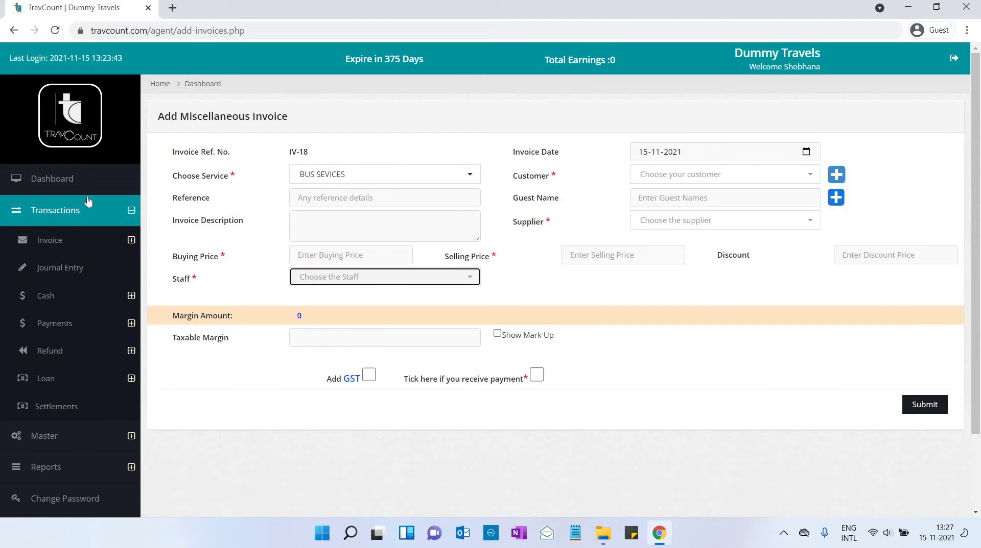
pyautogui.click(75, 188)
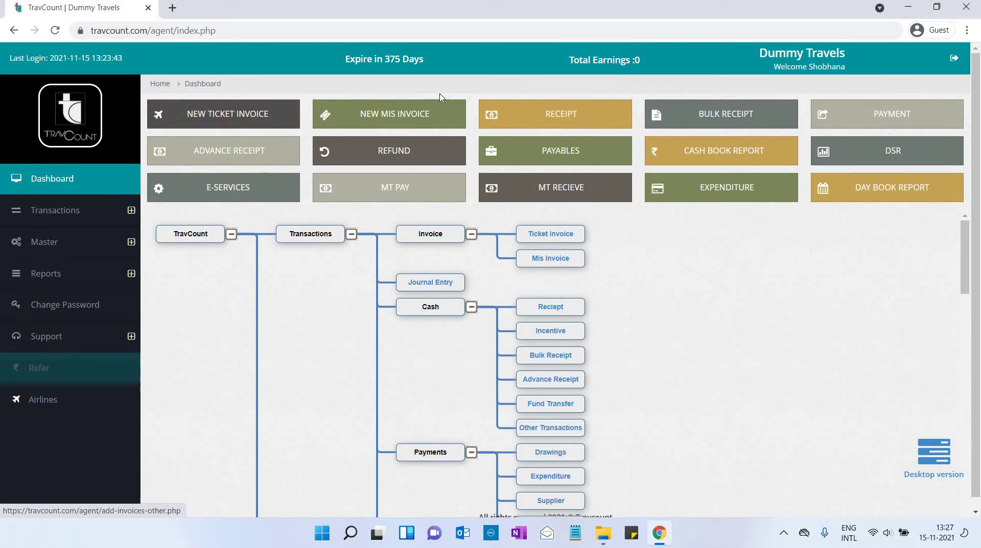
pyautogui.click(537, 128)
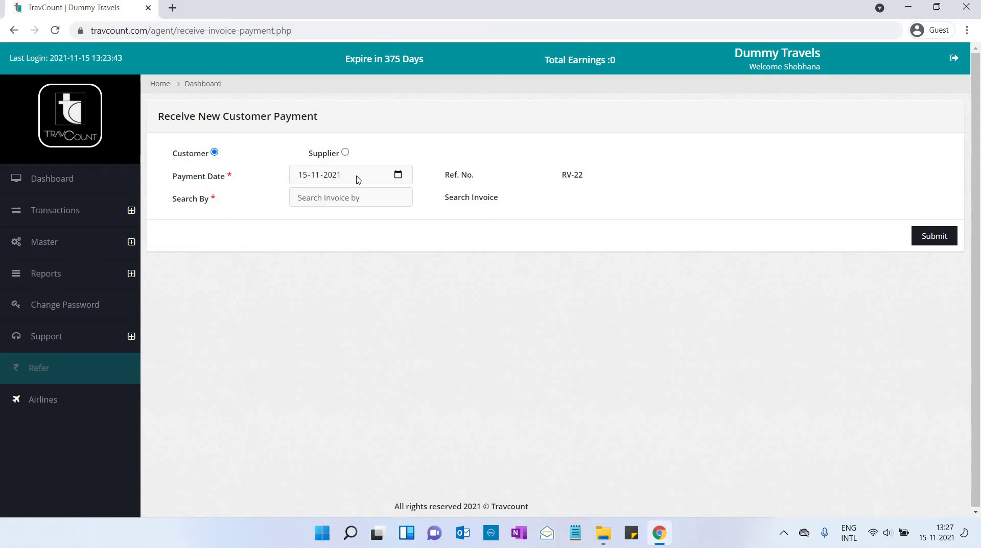
pyautogui.click(354, 202)
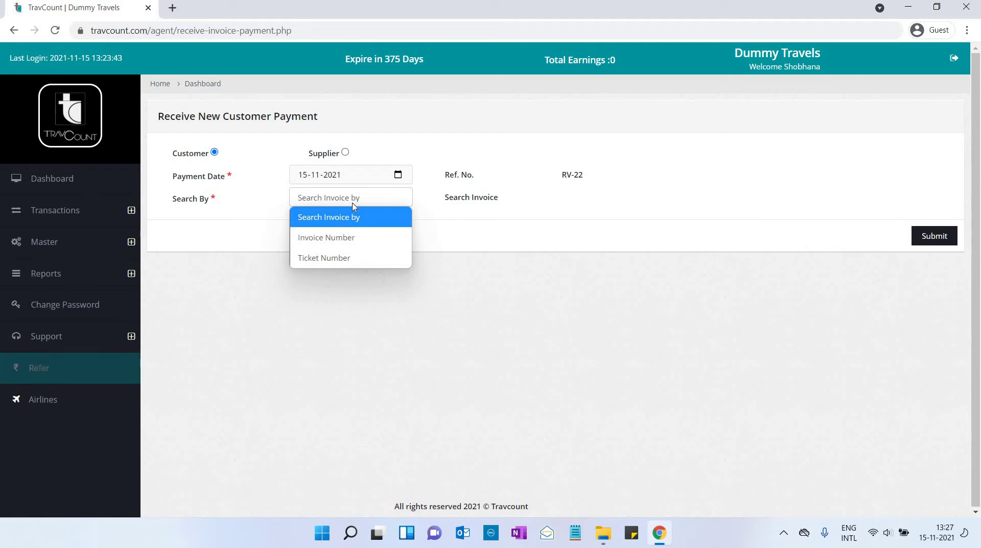
pyautogui.click(350, 238)
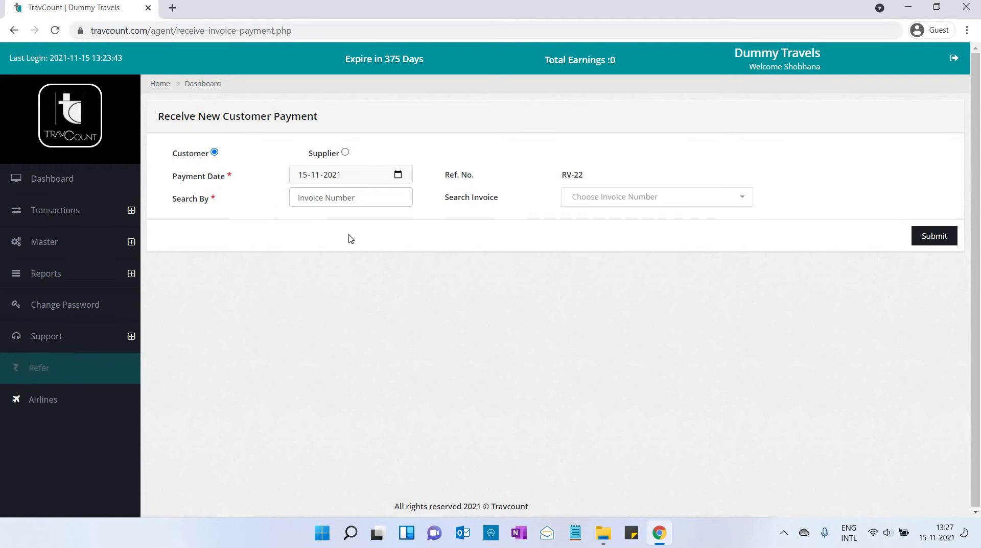
pyautogui.click(579, 199)
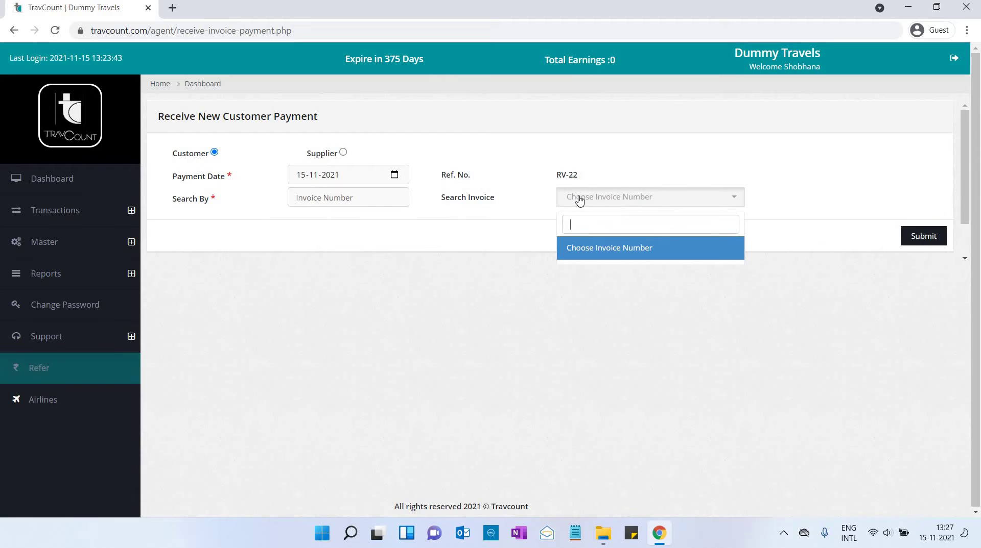
pyautogui.click(364, 197)
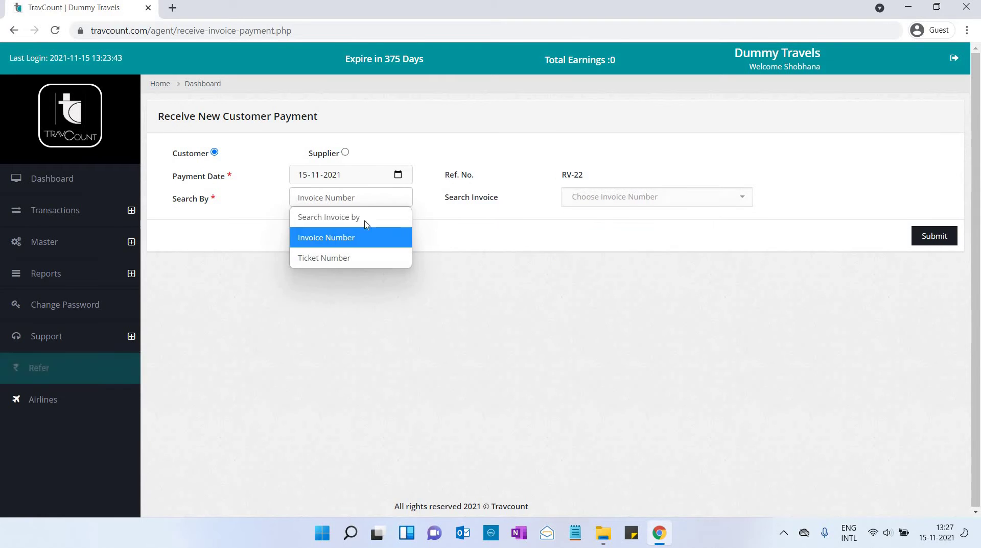
pyautogui.click(354, 263)
pyautogui.click(595, 195)
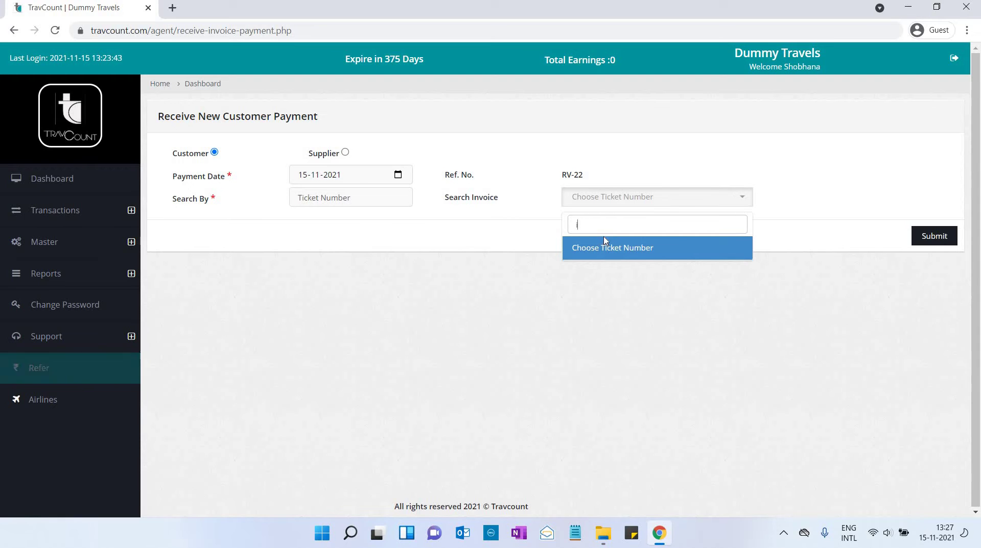
pyautogui.write('iv')
pyautogui.press('BackSpace')
pyautogui.press('BackSpace')
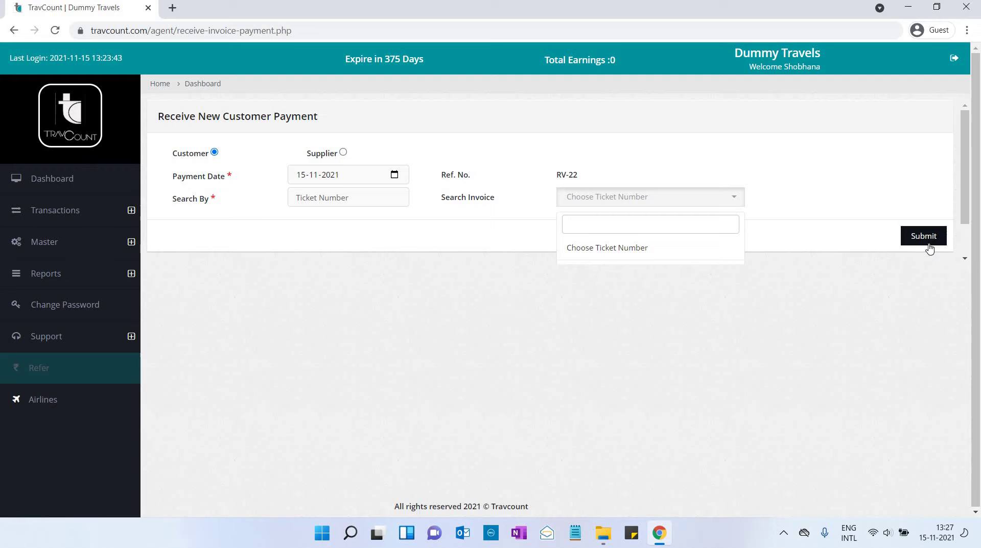
pyautogui.click(55, 179)
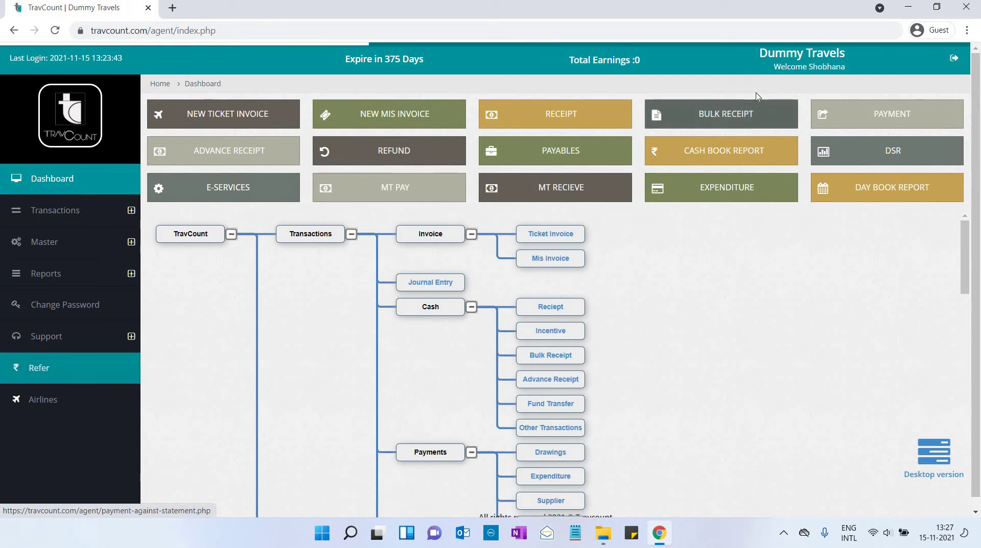
# Open a bulk receipt for GOPALAN MALL listing invoices IV-16 and IV-17 totalling 20950
pyautogui.click(727, 119)
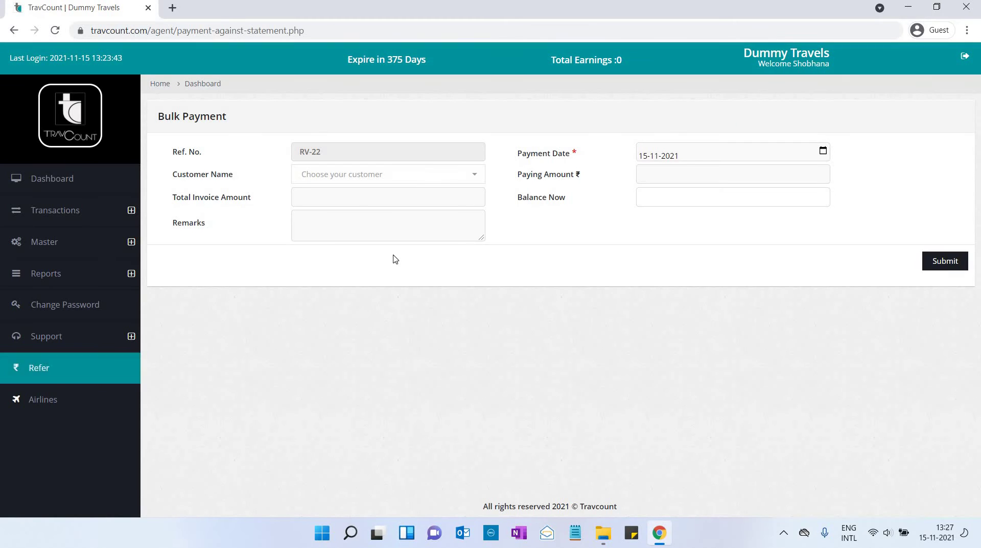
pyautogui.click(313, 184)
pyautogui.click(333, 247)
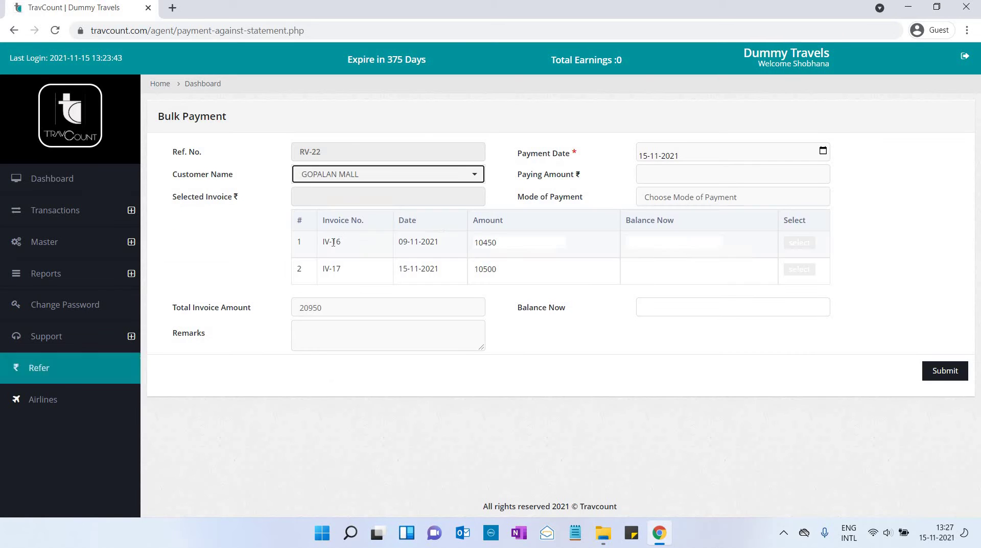
pyautogui.click(679, 181)
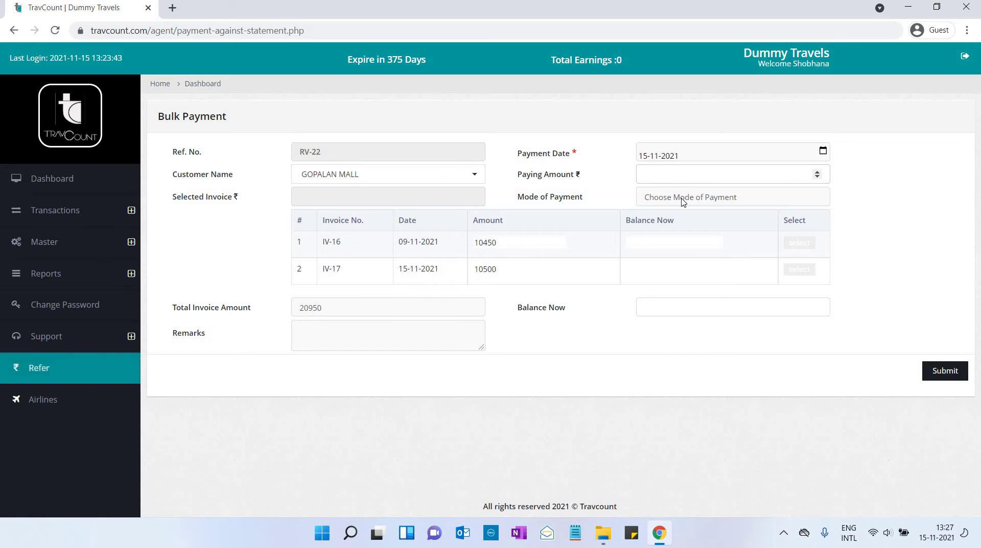
pyautogui.click(683, 202)
pyautogui.click(683, 202)
pyautogui.click(55, 187)
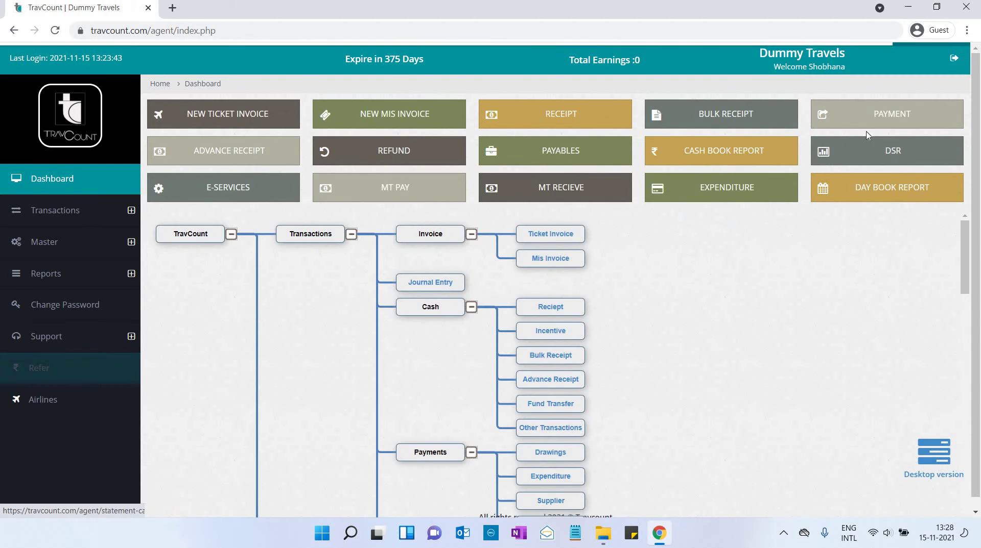
pyautogui.click(849, 128)
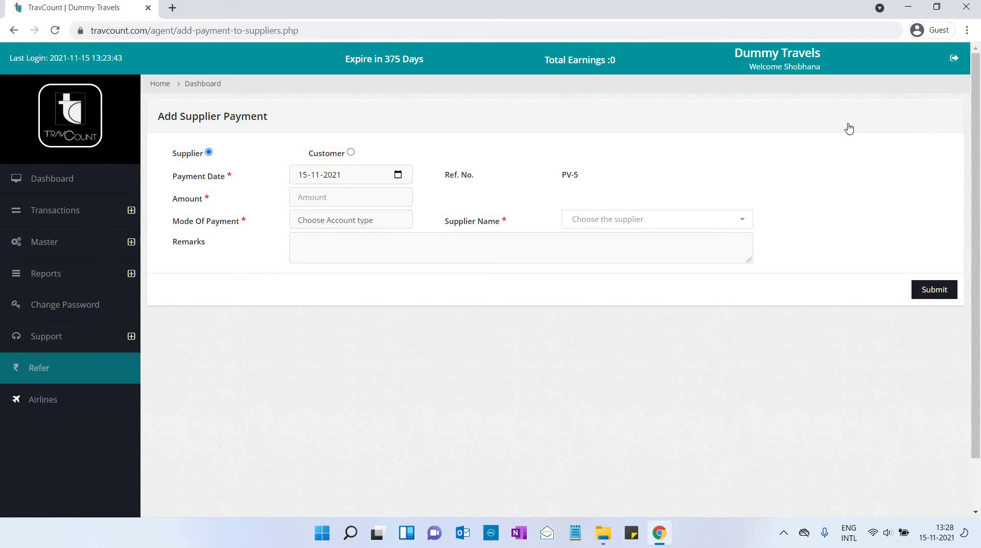
pyautogui.click(317, 181)
pyautogui.click(338, 203)
# Preview Advance Receipt form RV-22's payment-mode and customer lists, then return to the dashboard
pyautogui.click(18, 178)
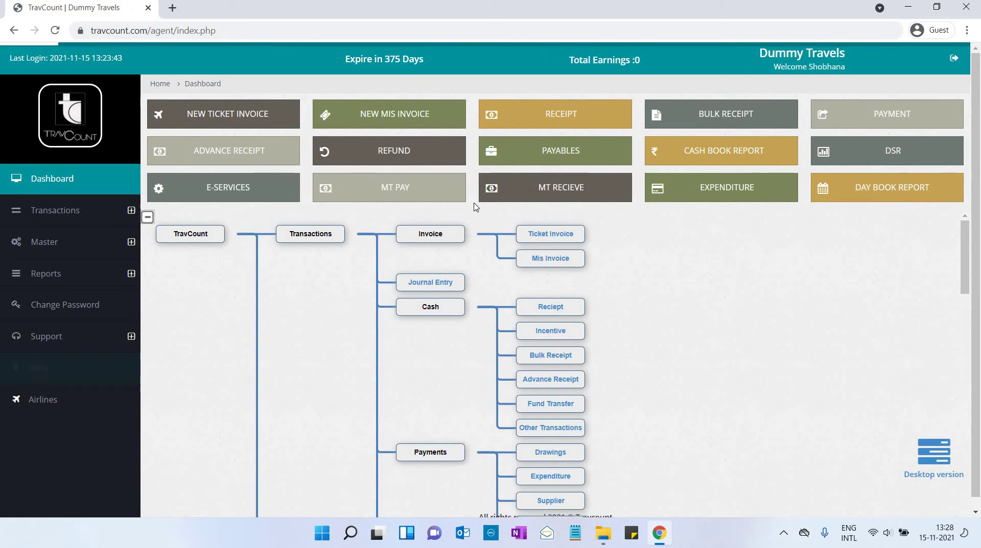
pyautogui.click(240, 153)
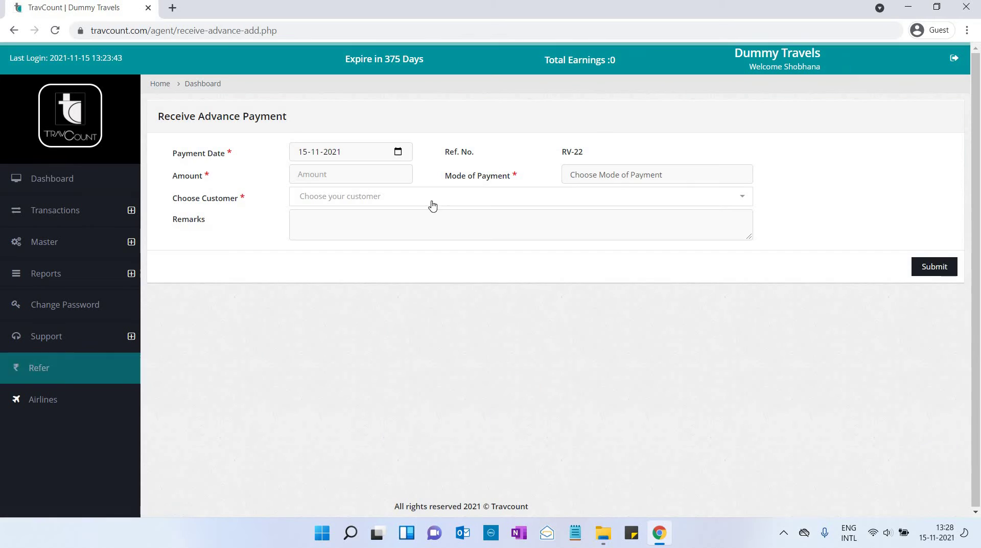
pyautogui.click(356, 173)
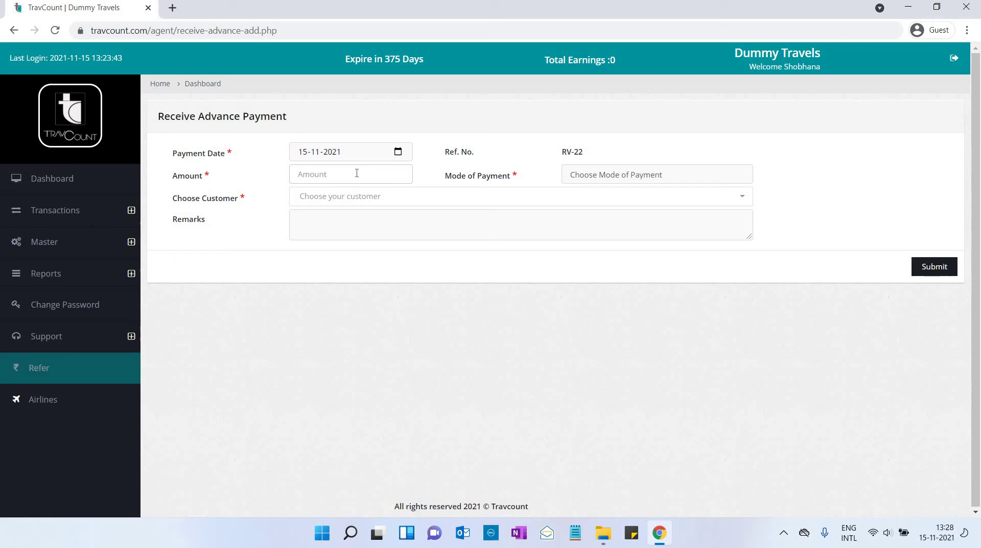
pyautogui.click(599, 175)
pyautogui.click(599, 176)
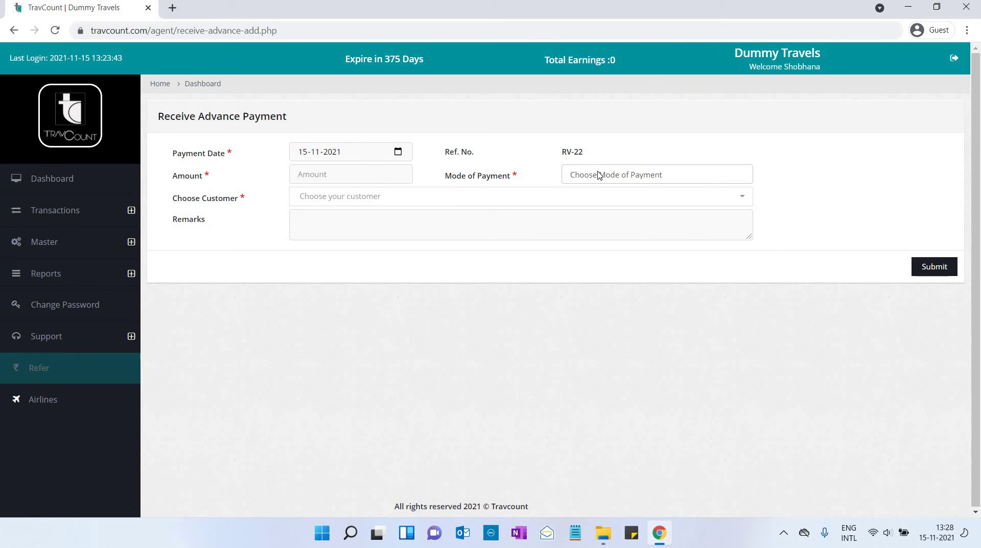
pyautogui.click(512, 204)
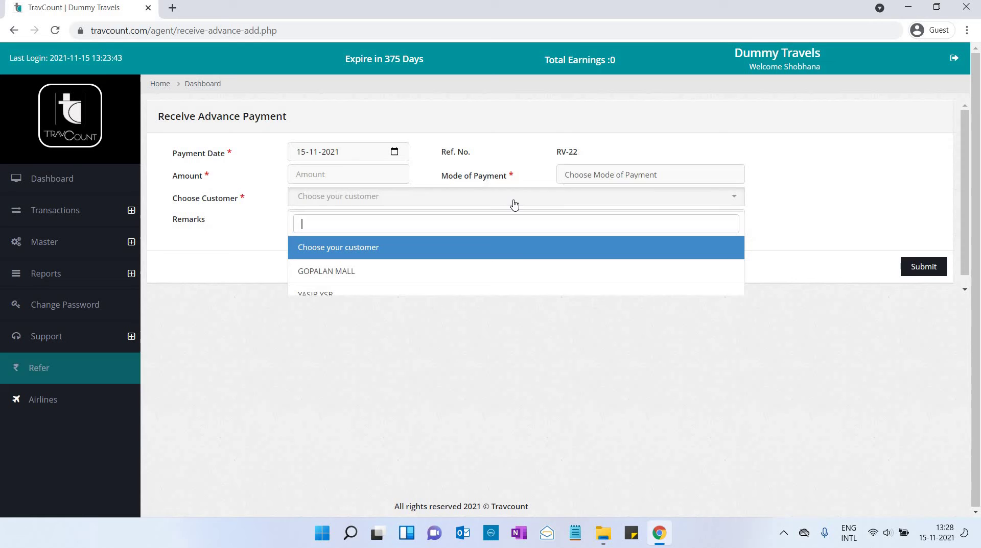
pyautogui.click(827, 244)
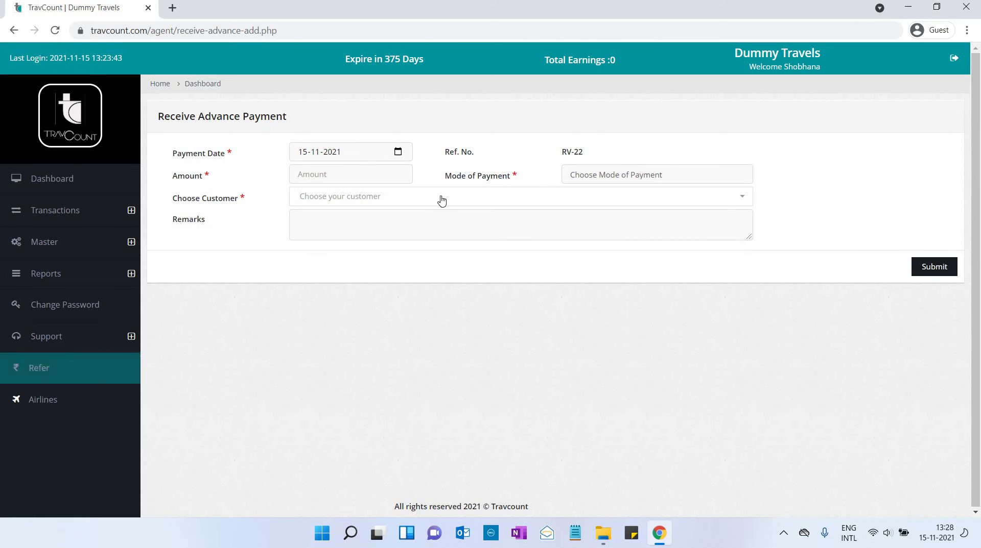
pyautogui.click(62, 185)
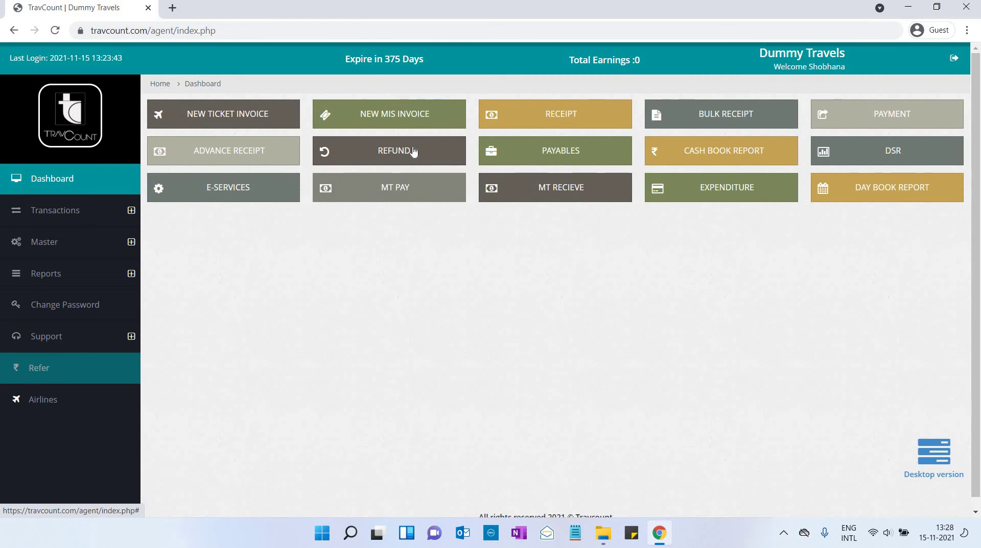
# Open refund form RF-3 and browse its Search By options without choosing one
pyautogui.click(413, 150)
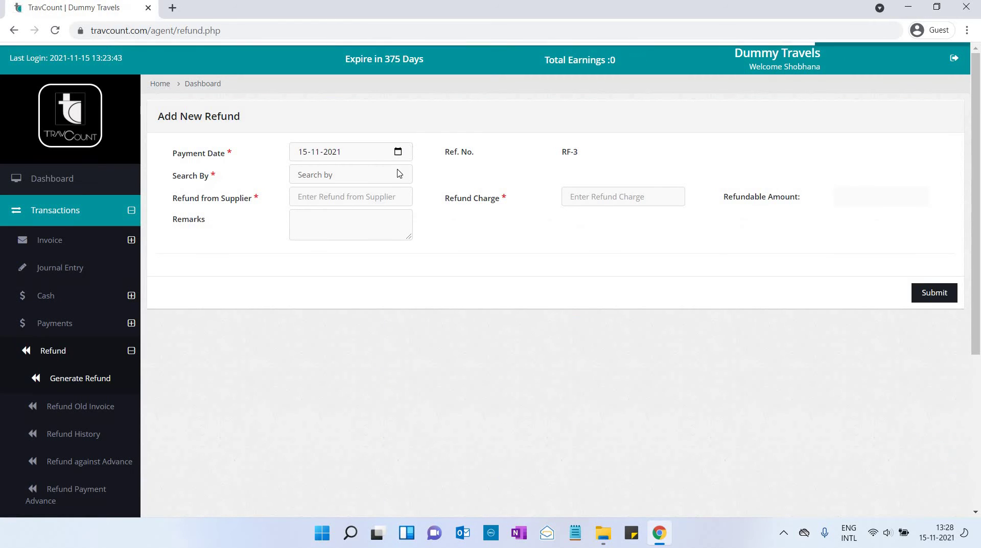
pyautogui.click(379, 184)
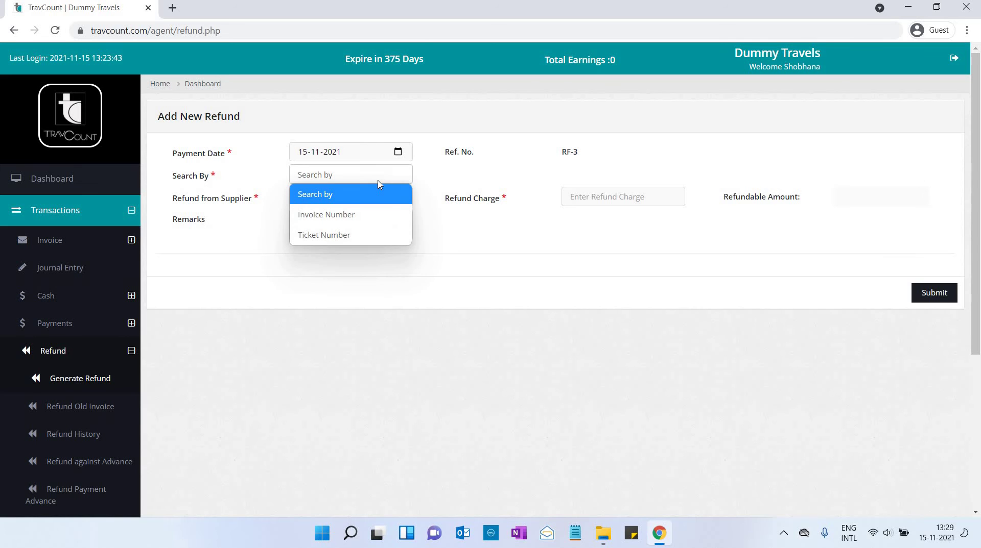
pyautogui.click(380, 184)
pyautogui.click(378, 180)
pyautogui.click(621, 193)
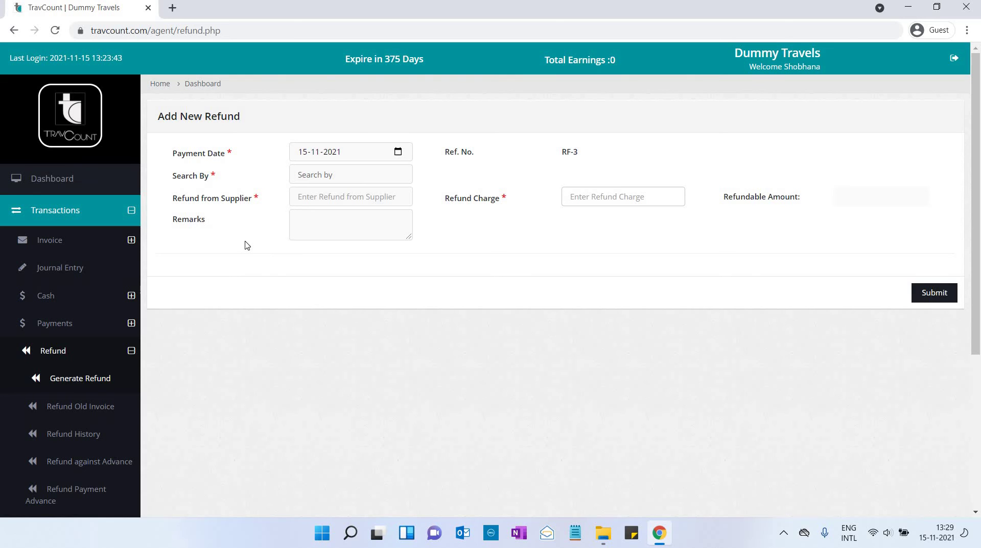
# Check the Payables supplier, refund, loan, expenditure and advance receipt lists (grand total ₹122,050.00), then go back to the dashboard
pyautogui.click(56, 184)
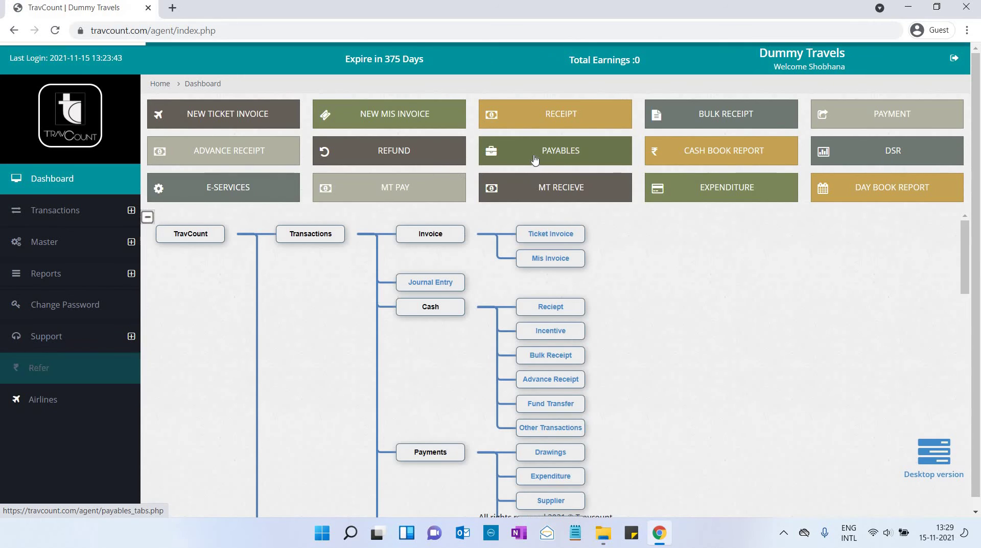
pyautogui.click(537, 159)
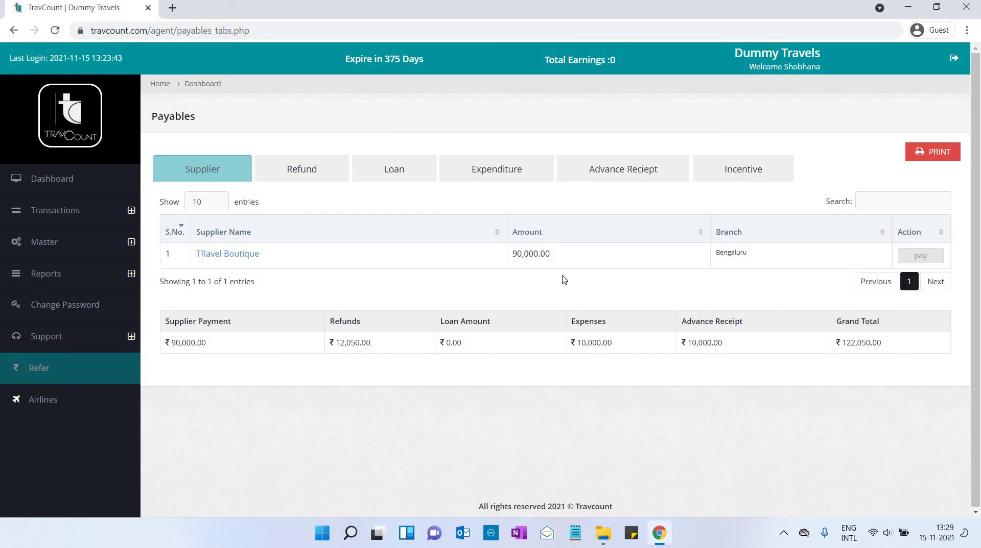
pyautogui.click(314, 174)
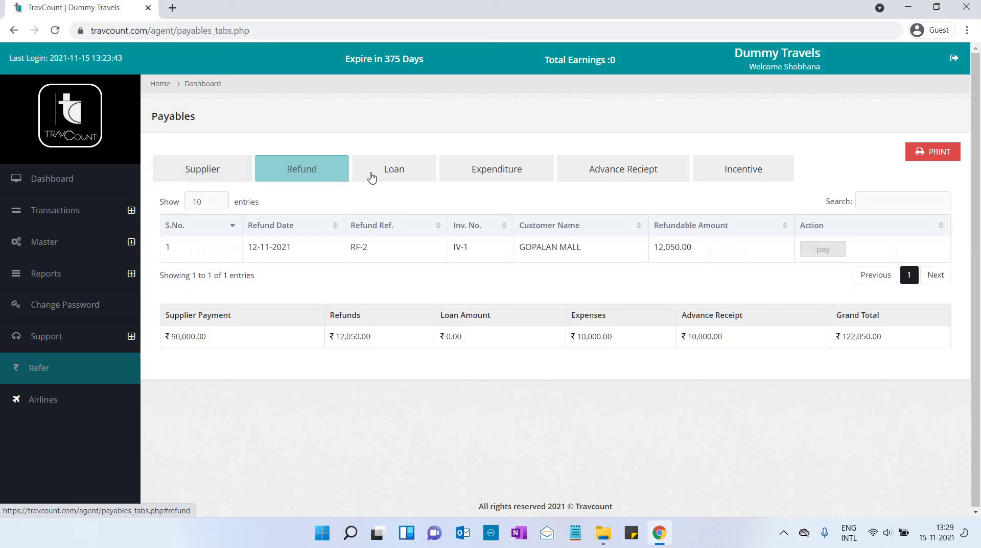
pyautogui.click(396, 174)
pyautogui.click(517, 169)
pyautogui.click(704, 172)
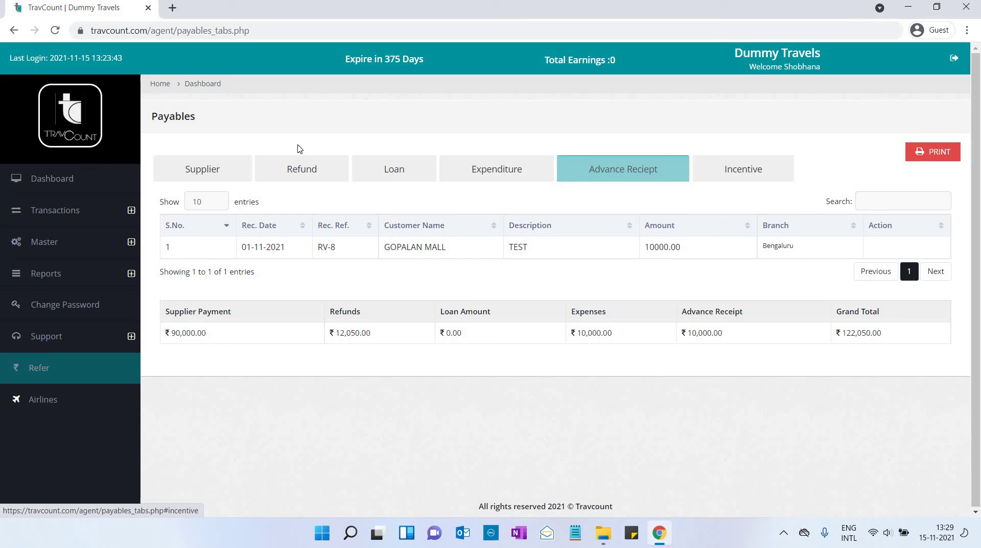
pyautogui.click(23, 186)
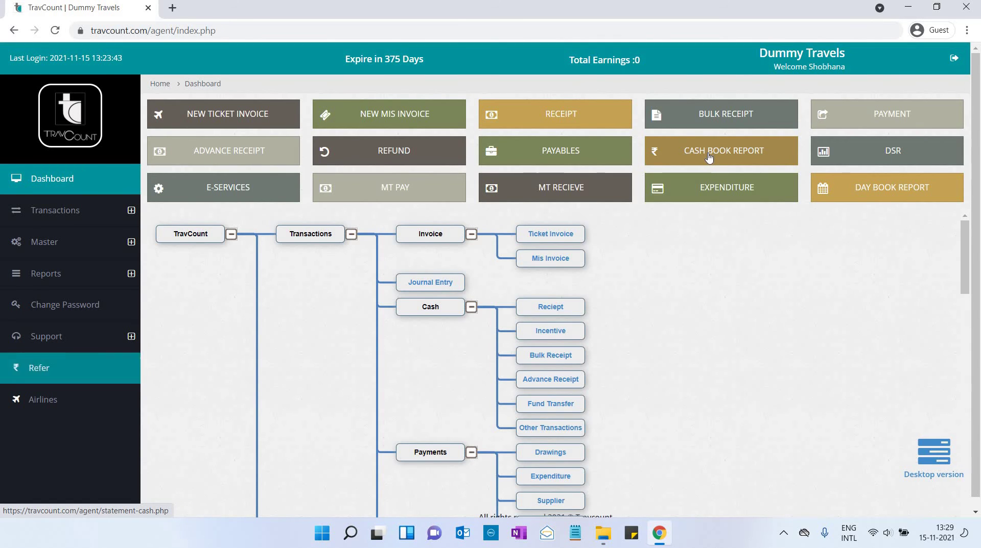
pyautogui.click(709, 156)
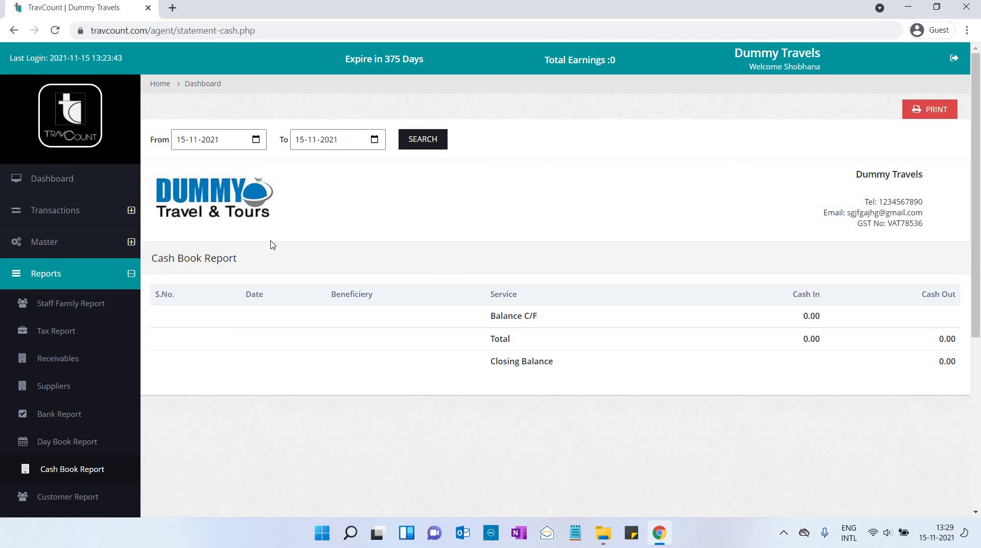
pyautogui.click(17, 185)
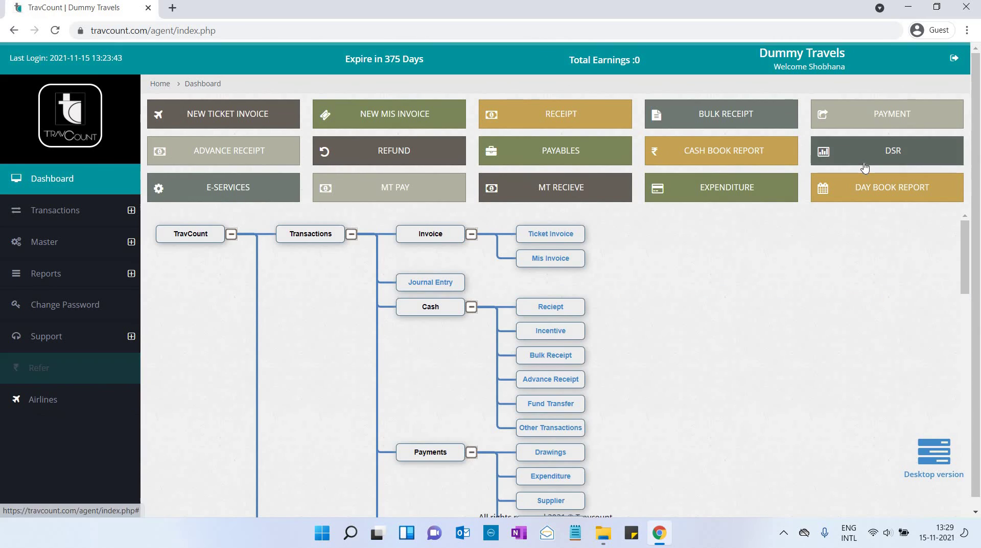
pyautogui.click(865, 166)
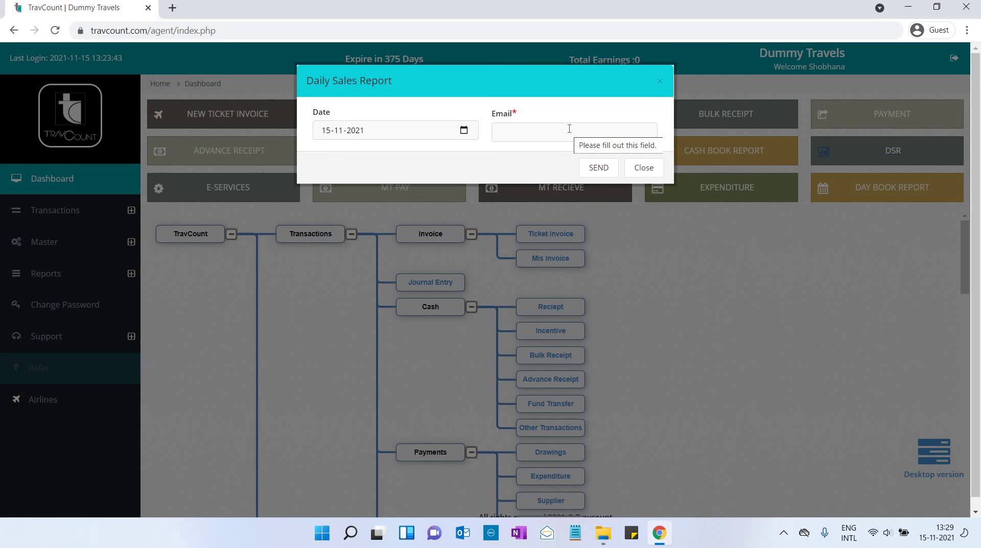
pyautogui.click(643, 169)
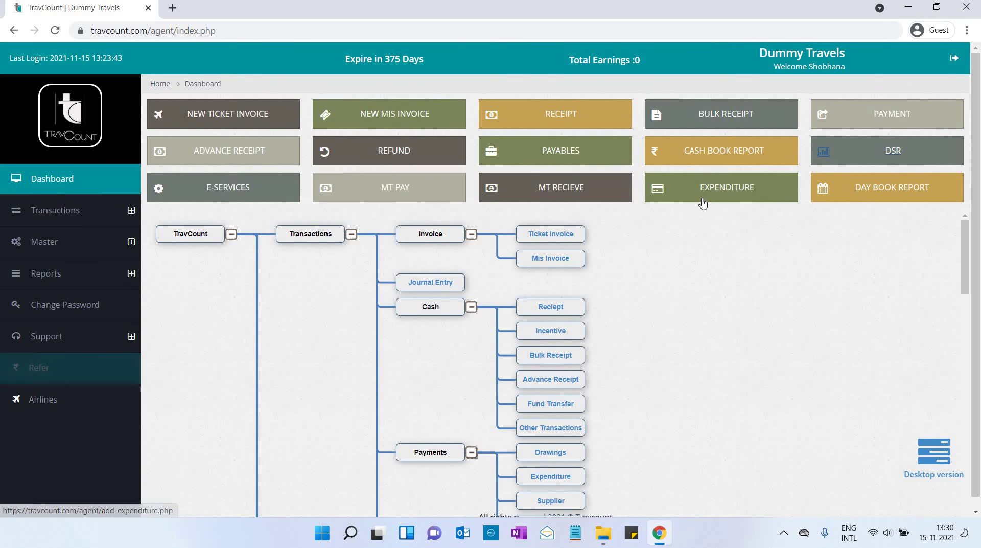
pyautogui.click(705, 193)
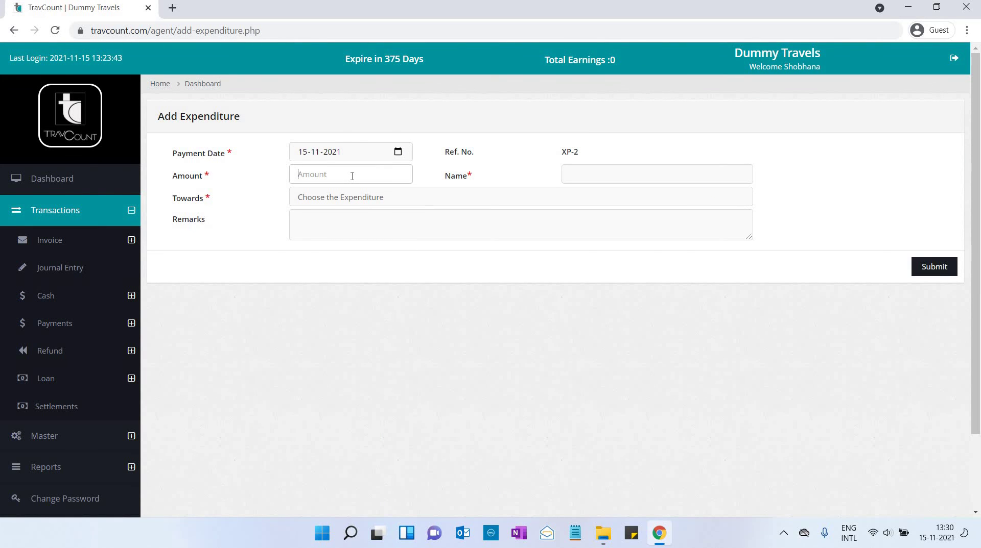
pyautogui.click(464, 199)
pyautogui.click(464, 200)
pyautogui.click(463, 199)
pyautogui.click(616, 168)
pyautogui.click(75, 183)
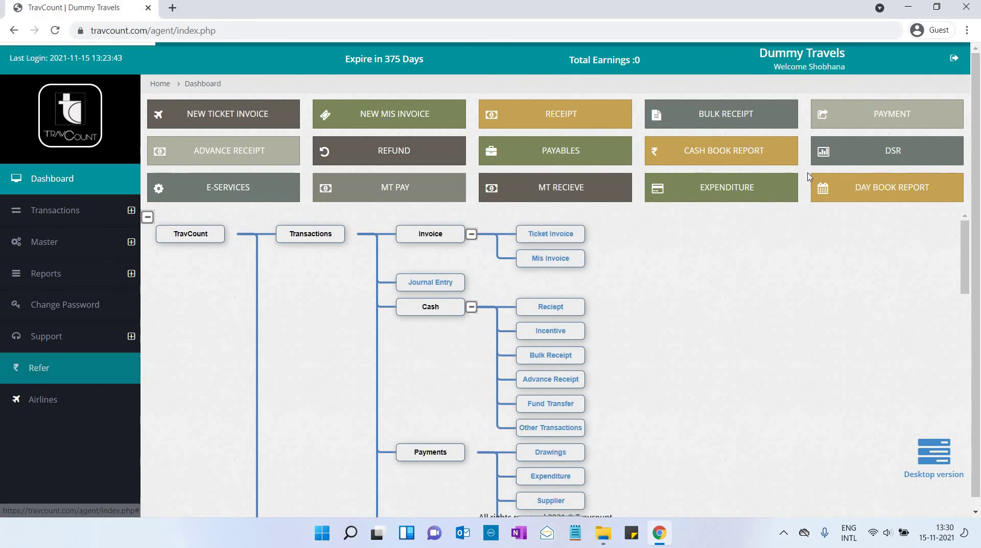
pyautogui.click(880, 198)
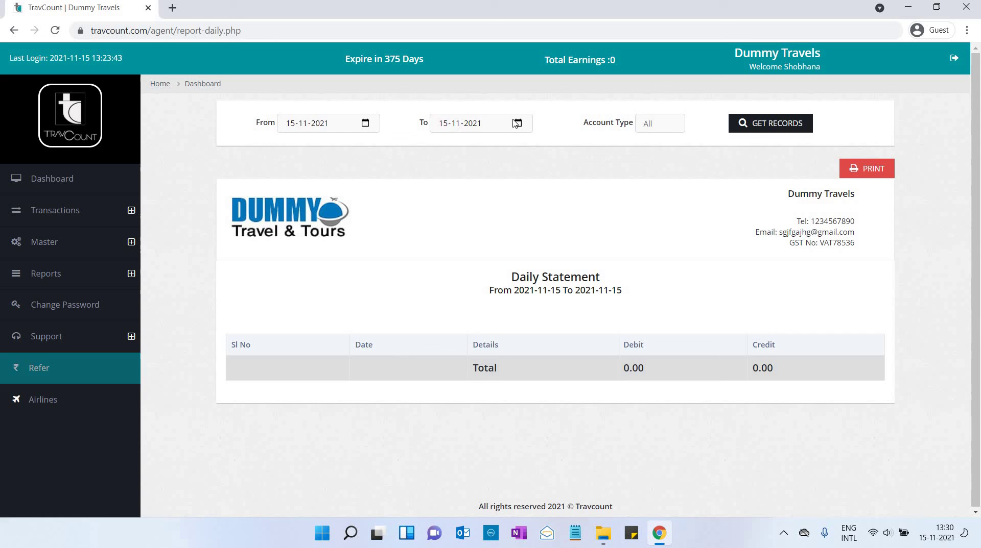
pyautogui.click(657, 128)
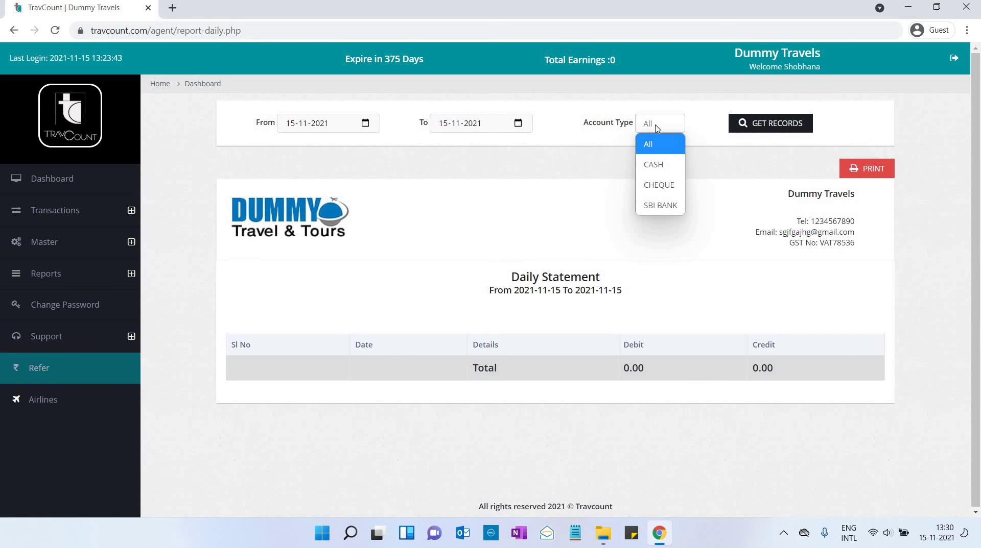
pyautogui.click(657, 128)
pyautogui.click(657, 128)
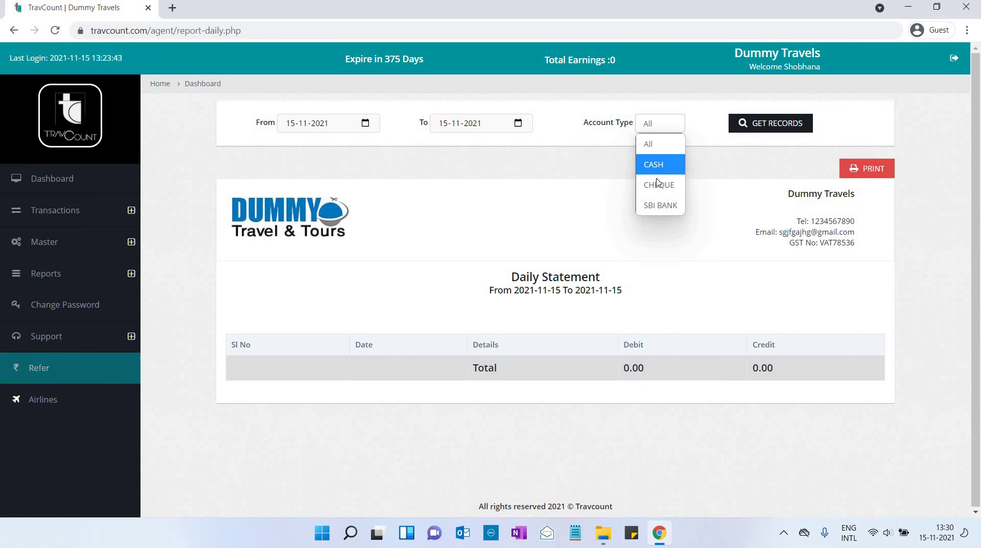
pyautogui.click(755, 128)
pyautogui.doubleClick(757, 129)
pyautogui.click(702, 156)
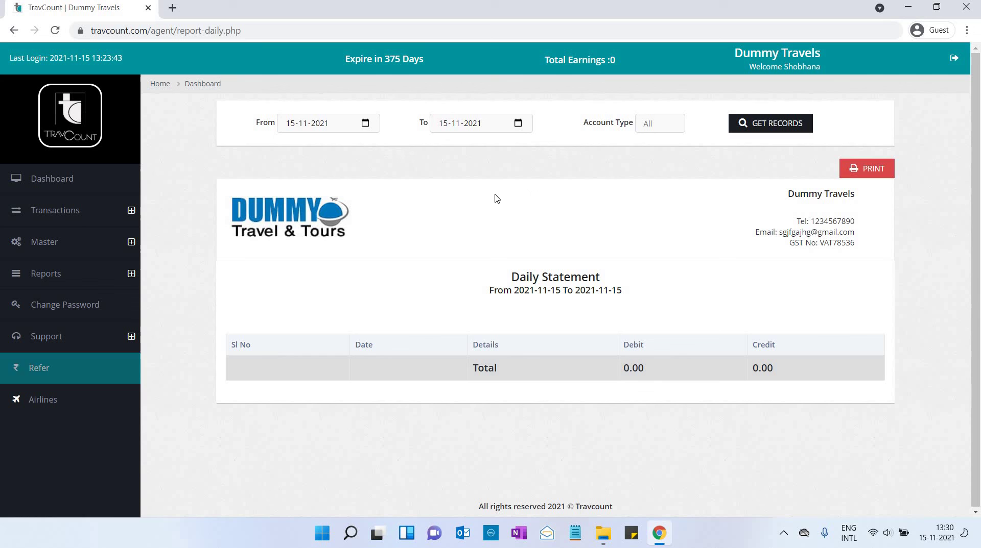
pyautogui.click(55, 179)
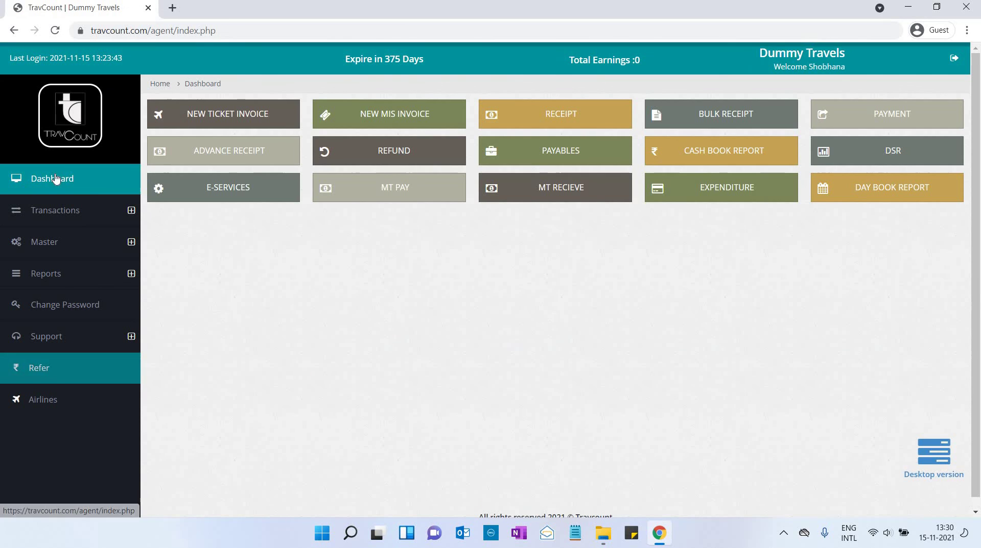